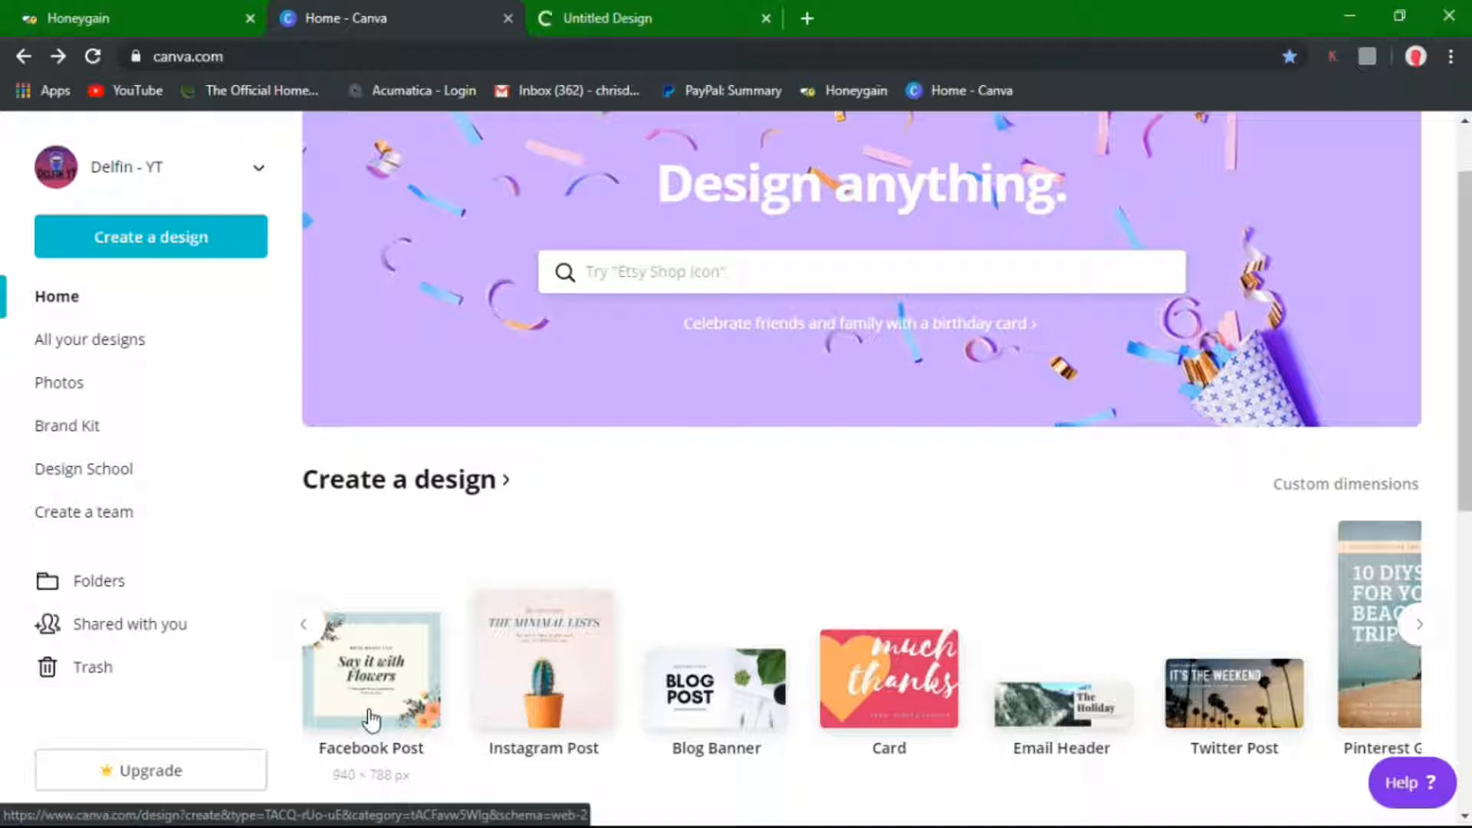
Switch to the untitled design and refine the template search toward Birthday Facebook Post
{"action": "left_click", "coordinate": [600, 11]}
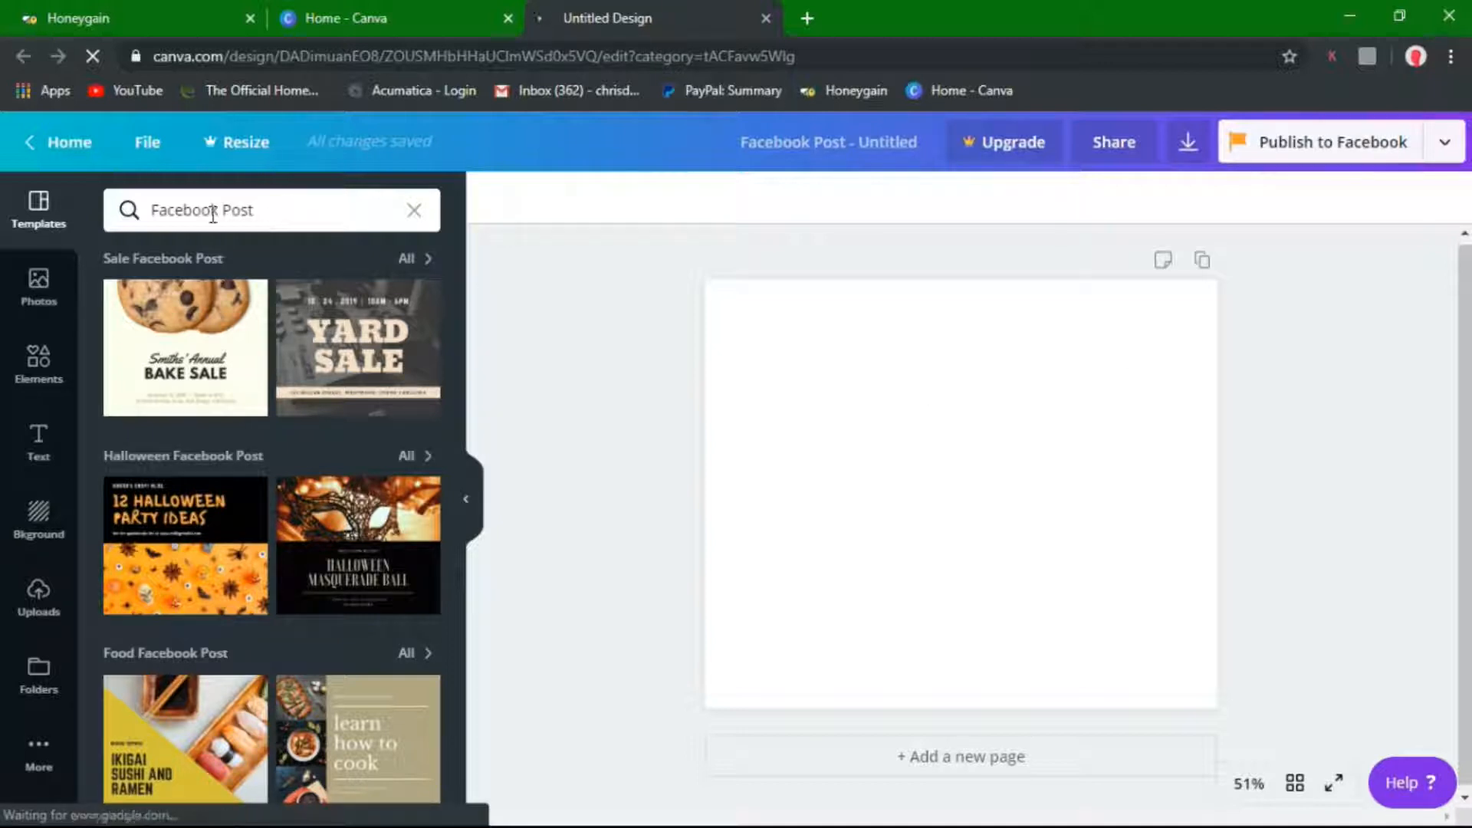
{"action": "left_click", "coordinate": [283, 214]}
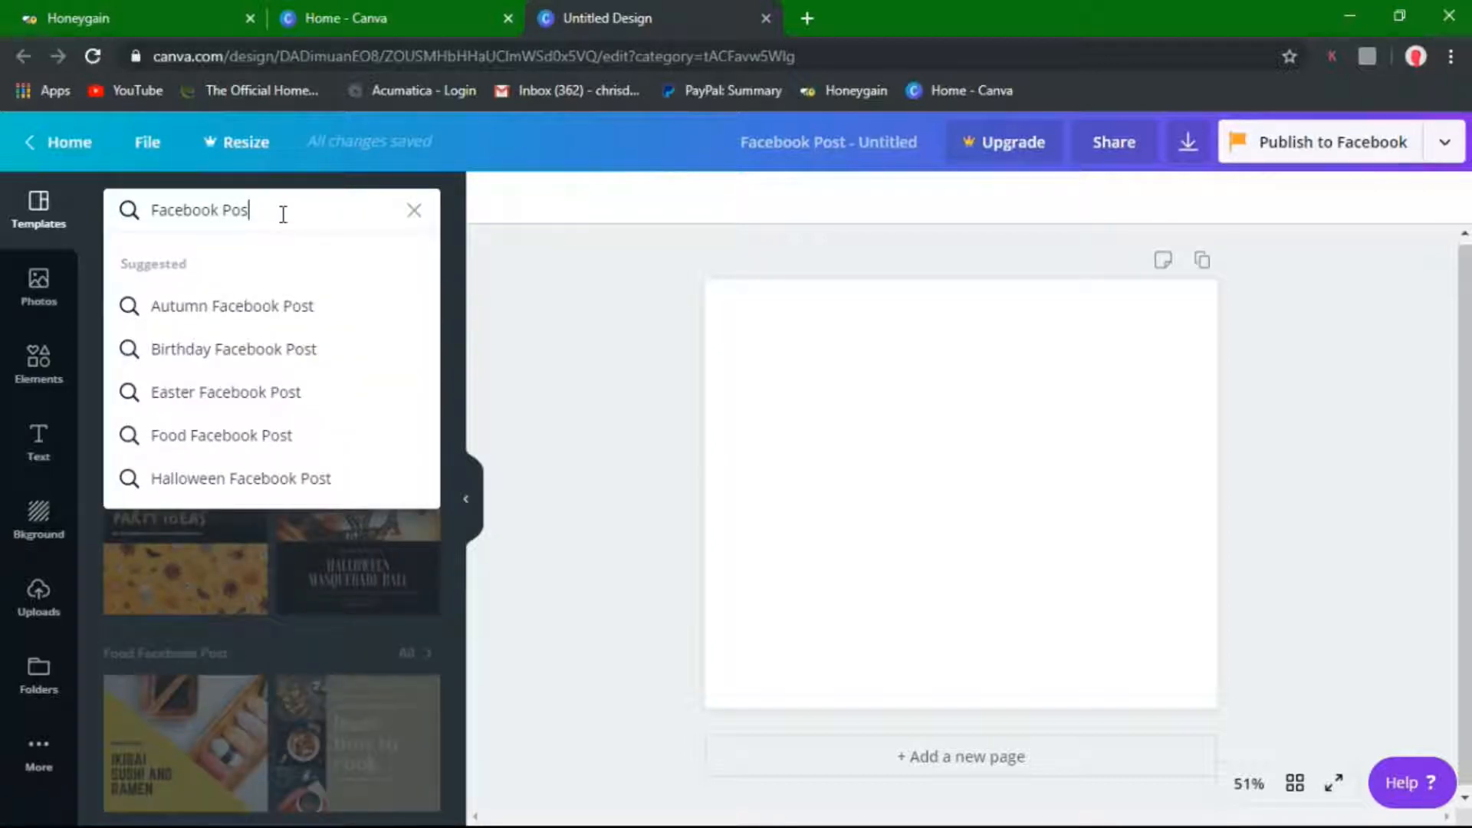
Search 'Birthday Facebook Post' templates and scroll the results to the navy balloon design
{"action": "left_click", "coordinate": [227, 354]}
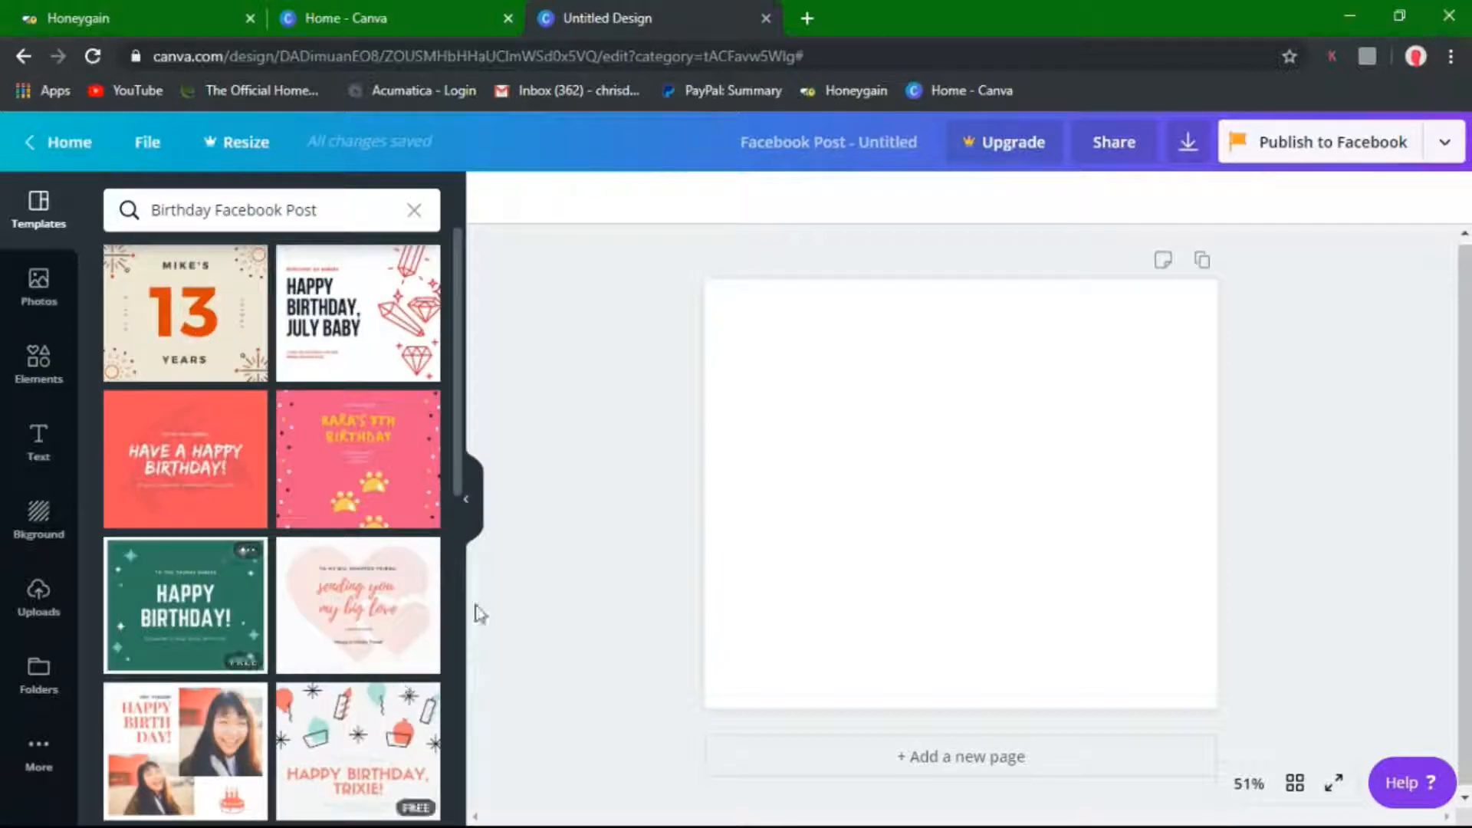
{"action": "left_click_drag", "start_coordinate": [459, 477], "coordinate": [437, 414]}
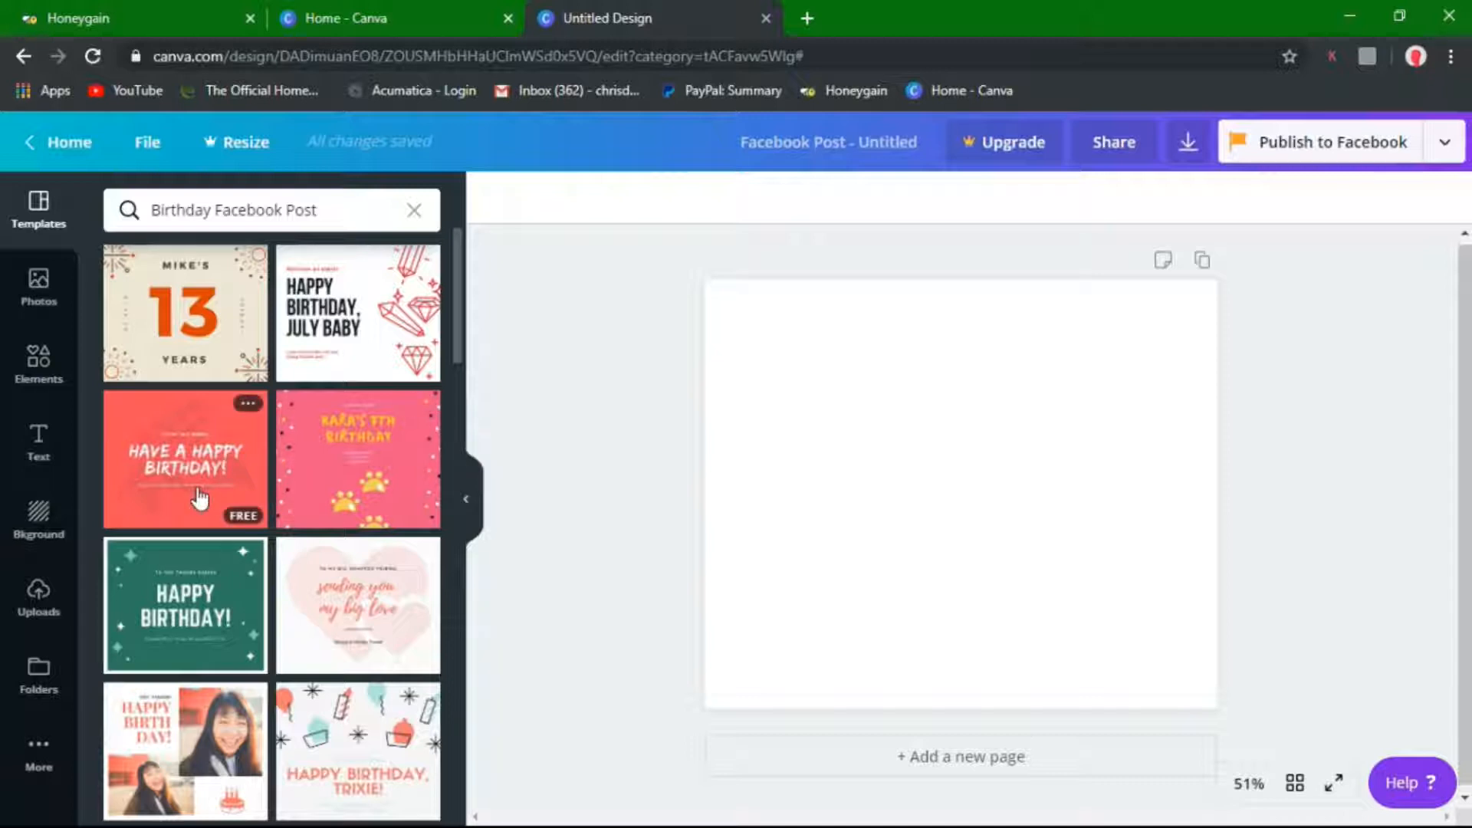
{"action": "left_click_drag", "start_coordinate": [453, 326], "coordinate": [483, 761]}
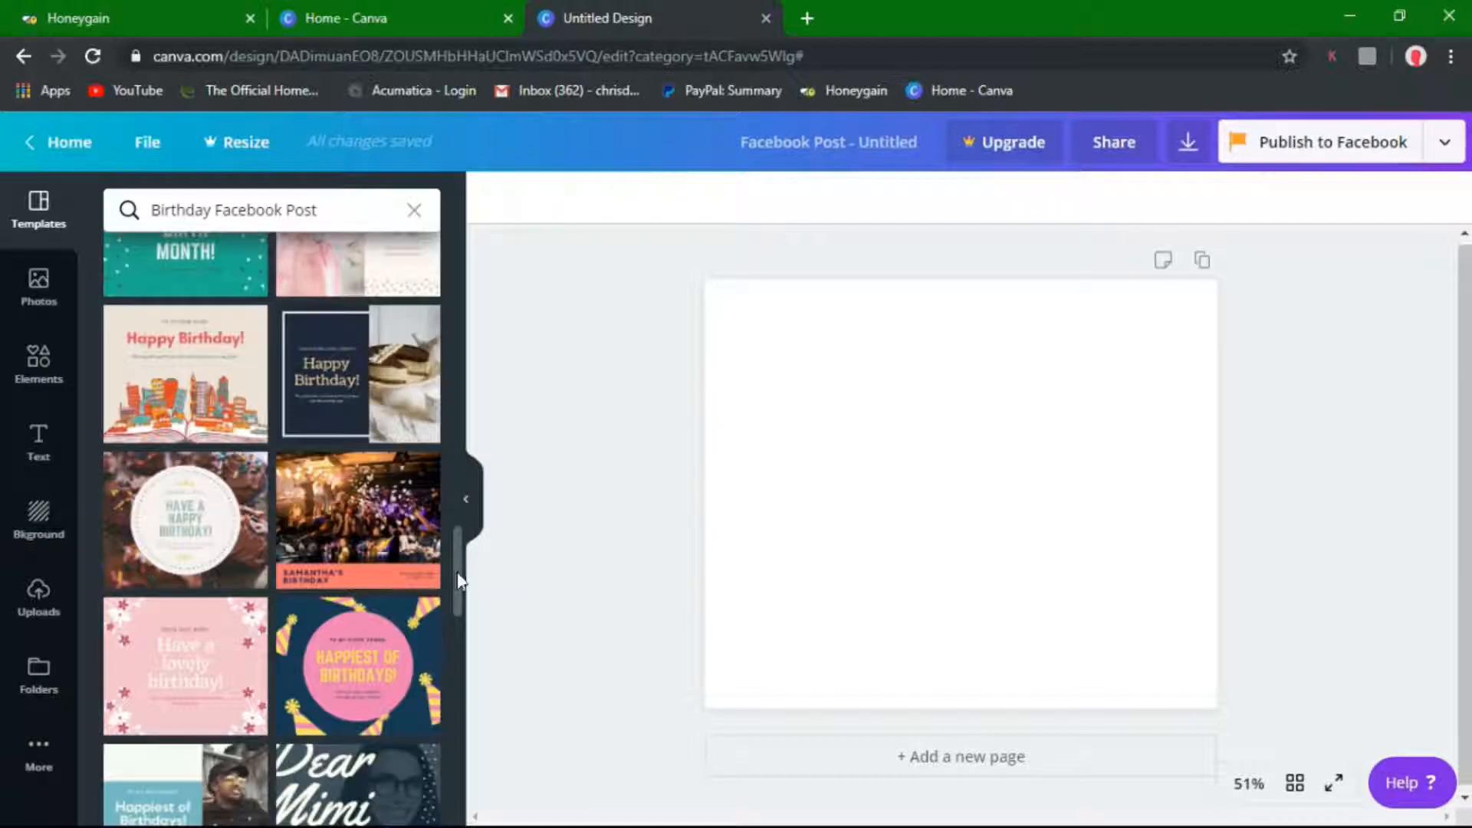
{"action": "left_click_drag", "start_coordinate": [453, 578], "coordinate": [463, 798]}
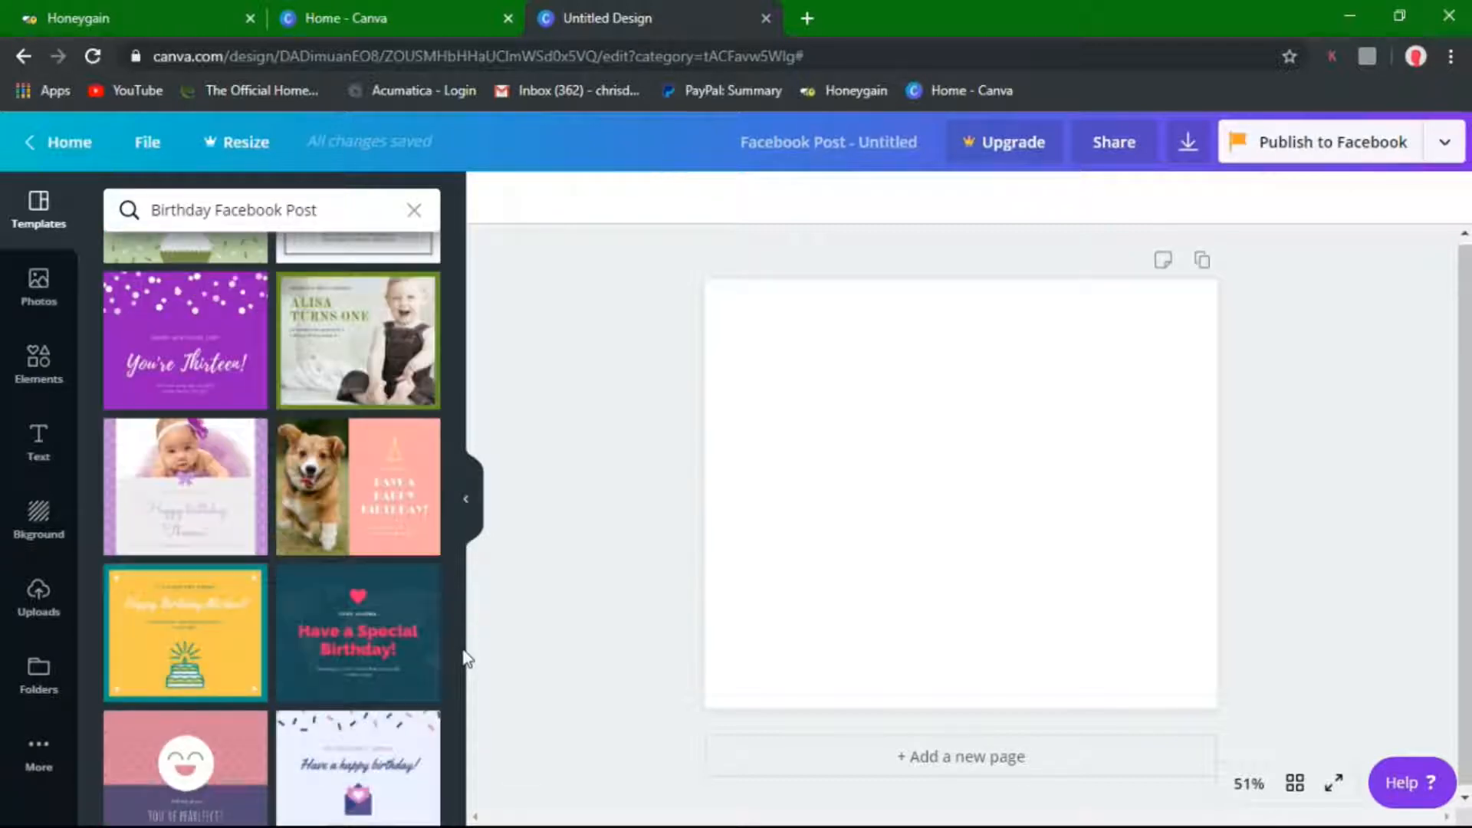
{"action": "left_click_drag", "start_coordinate": [457, 661], "coordinate": [444, 763]}
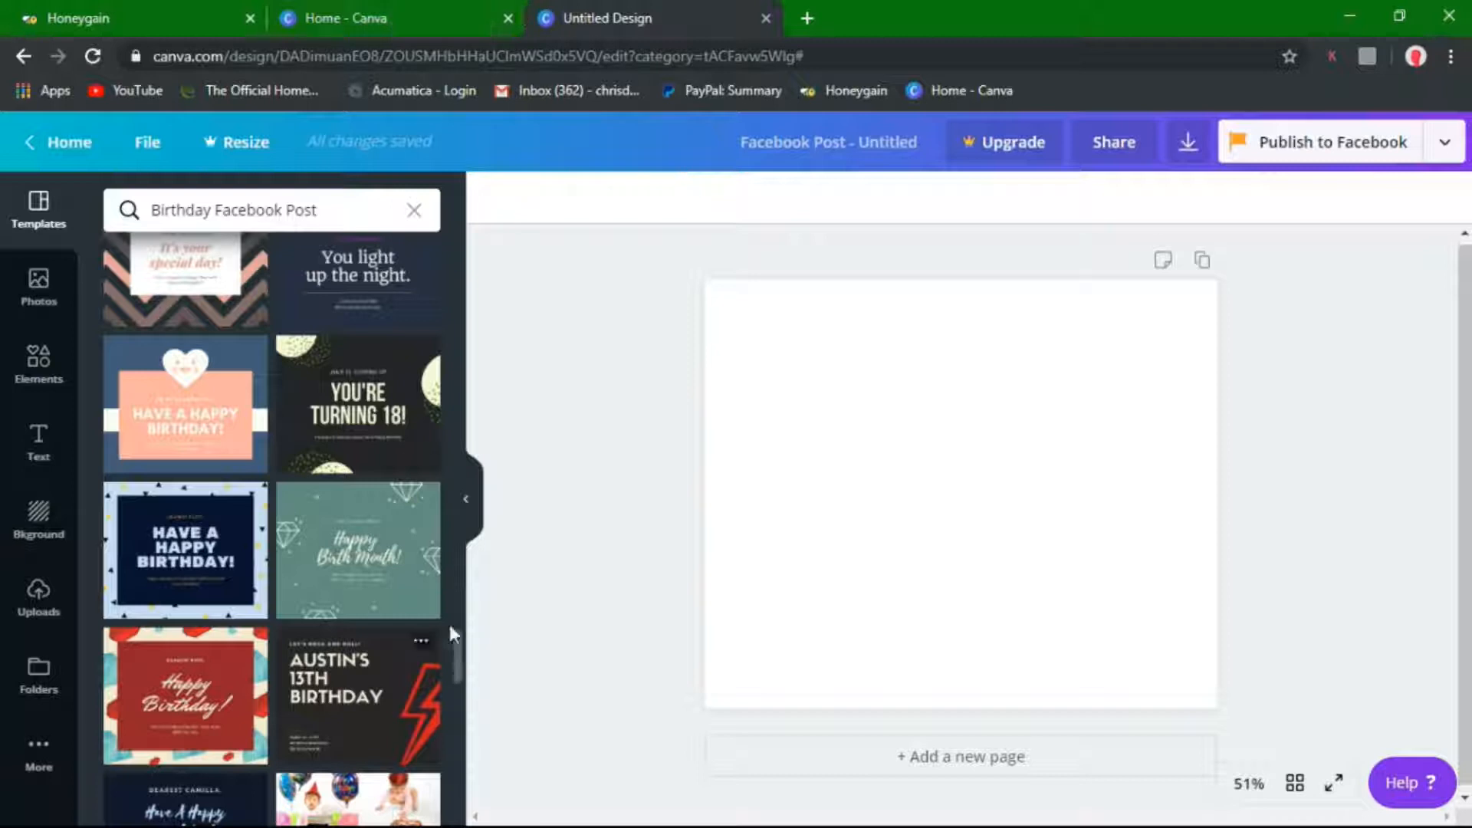
{"action": "left_click_drag", "start_coordinate": [456, 649], "coordinate": [459, 738]}
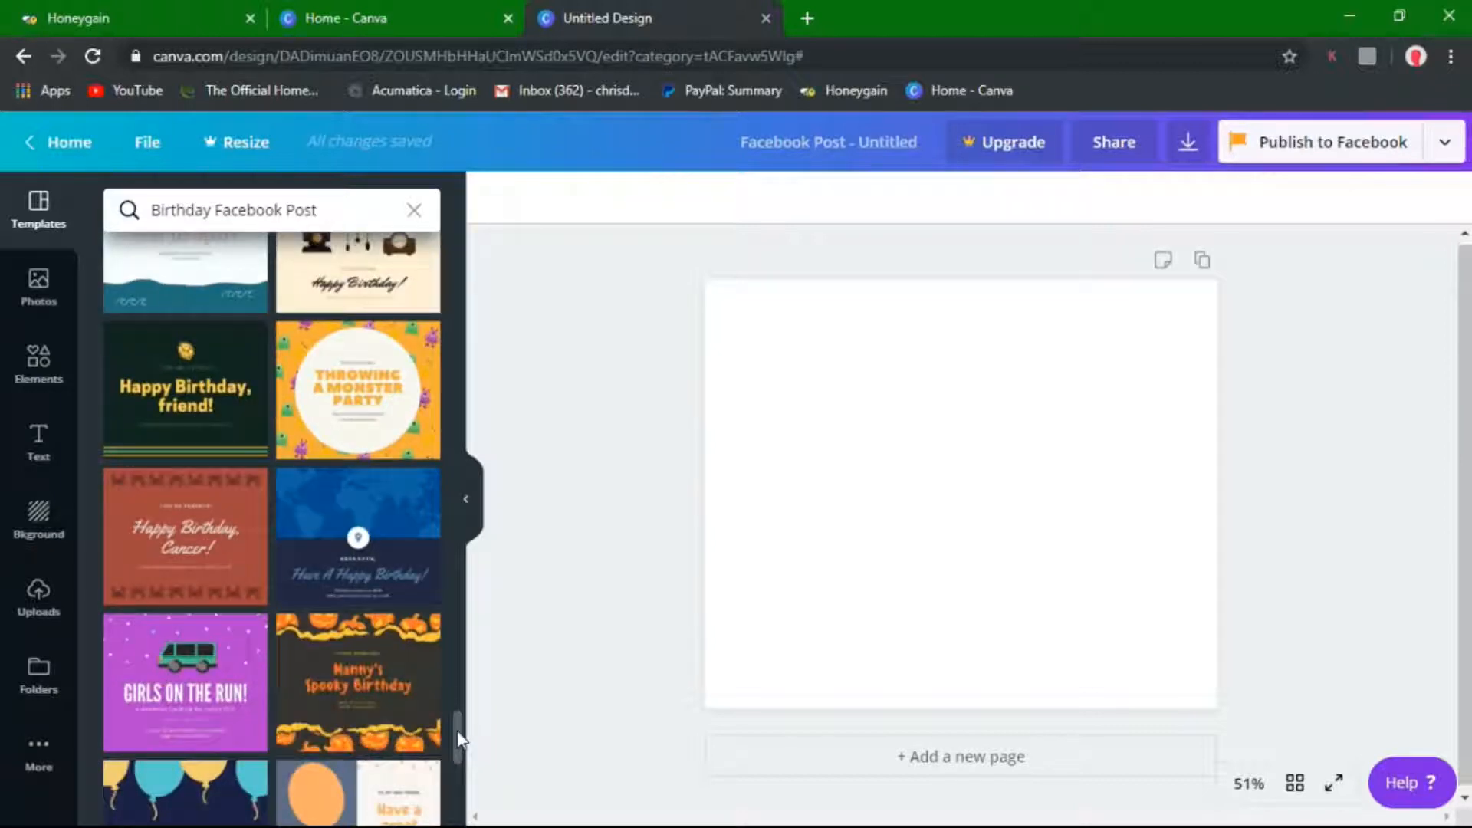
{"action": "left_click_drag", "start_coordinate": [458, 738], "coordinate": [453, 771]}
{"action": "scroll", "coordinate": [454, 769], "scroll_direction": "down", "scroll_amount": 3}
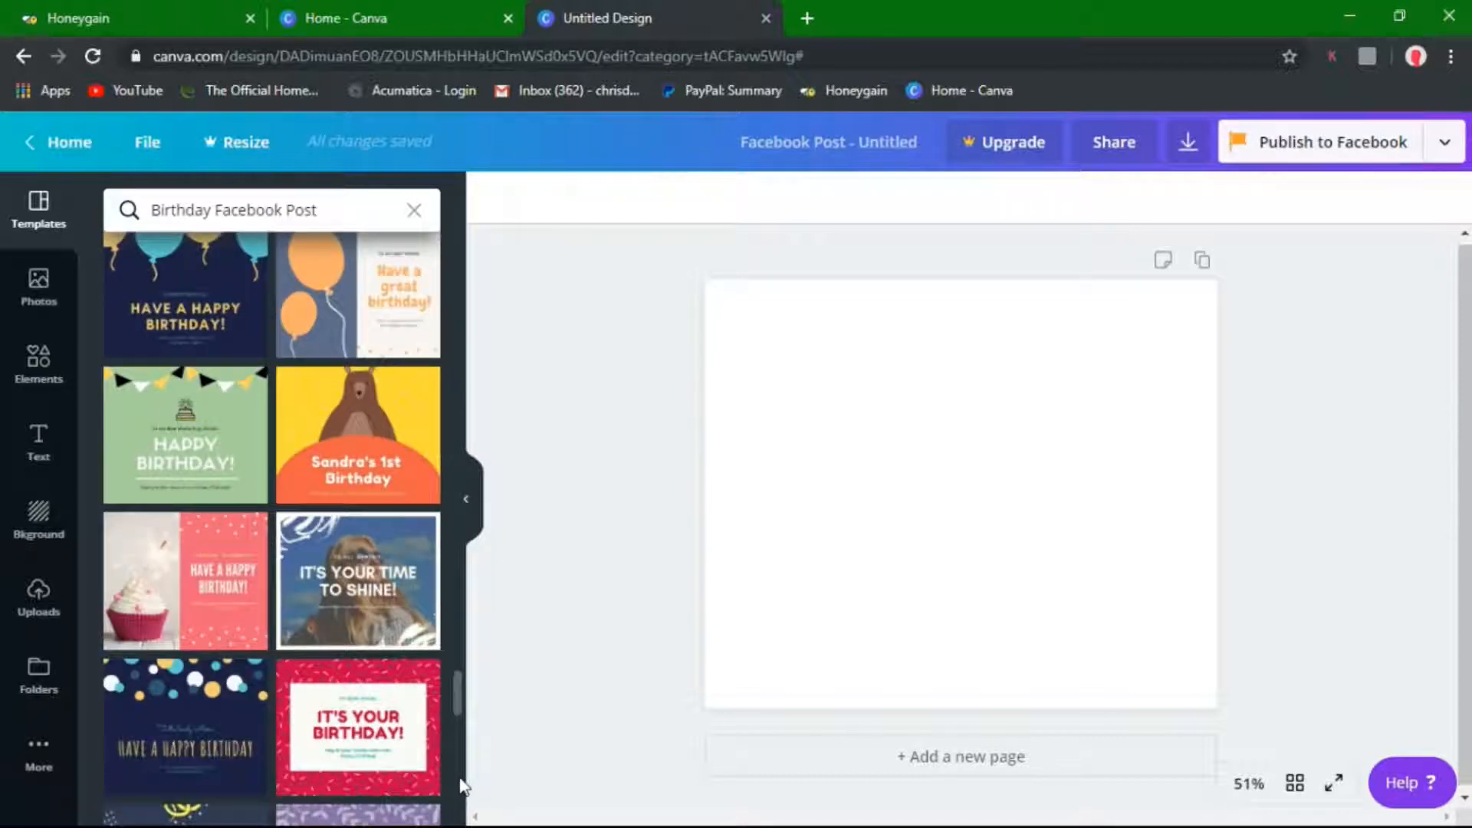
{"action": "scroll", "coordinate": [460, 774], "scroll_direction": "up", "scroll_amount": 3}
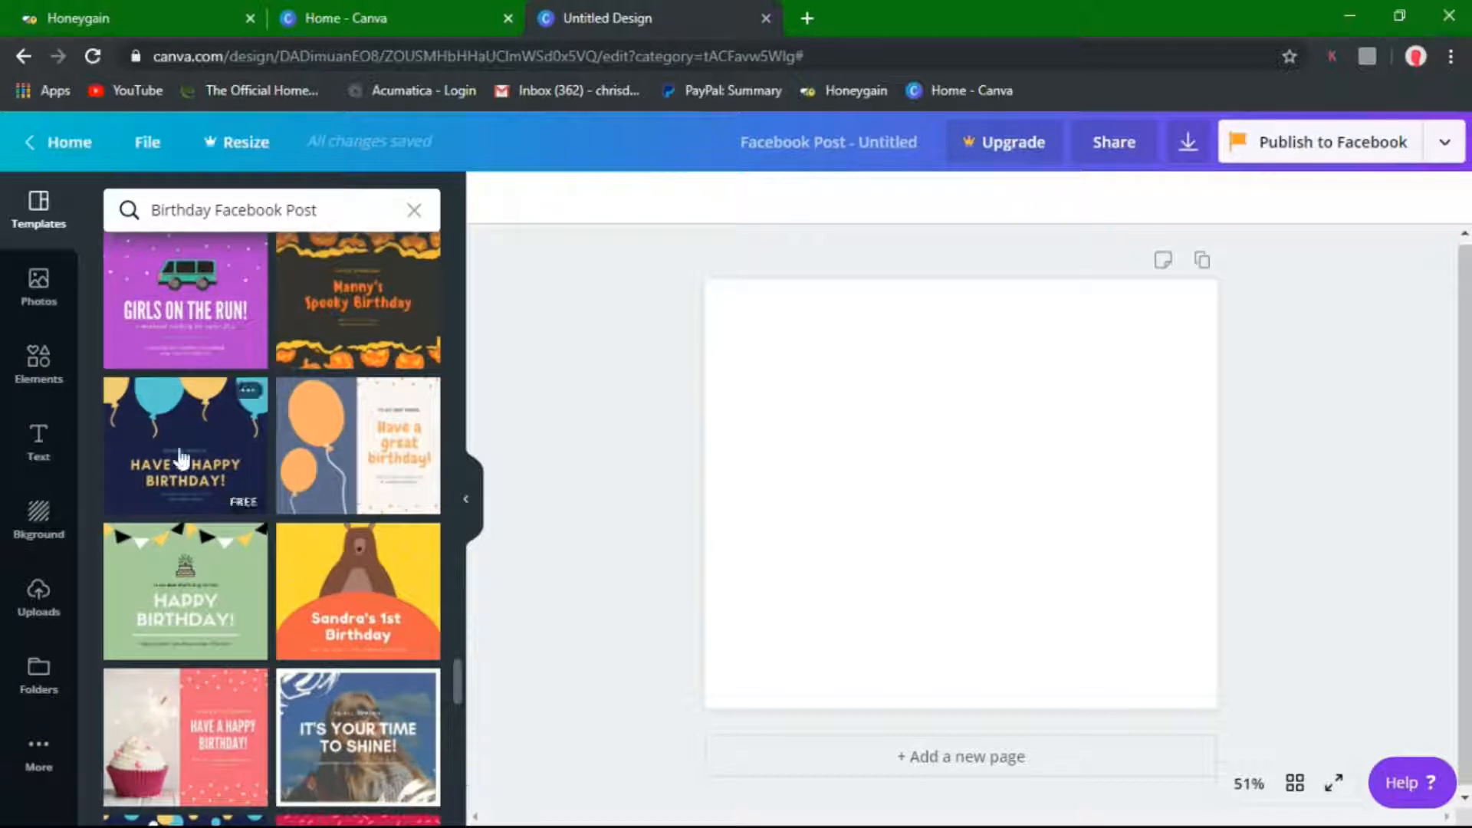
Apply the navy balloon 'Have a Happy Birthday!' template to the blank post
{"action": "left_click", "coordinate": [180, 457]}
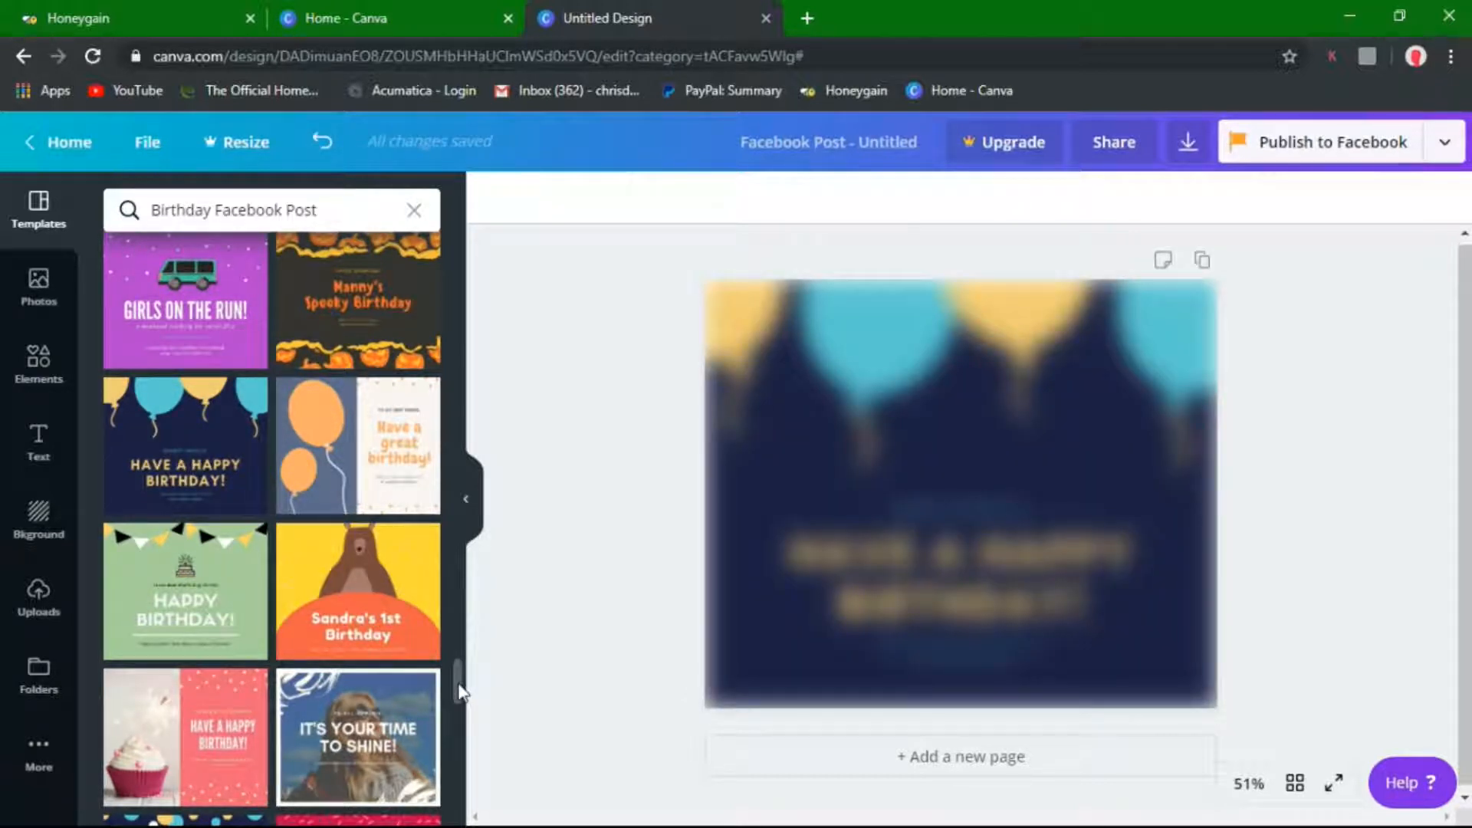
{"action": "scroll", "coordinate": [460, 717], "scroll_direction": "down", "scroll_amount": 4}
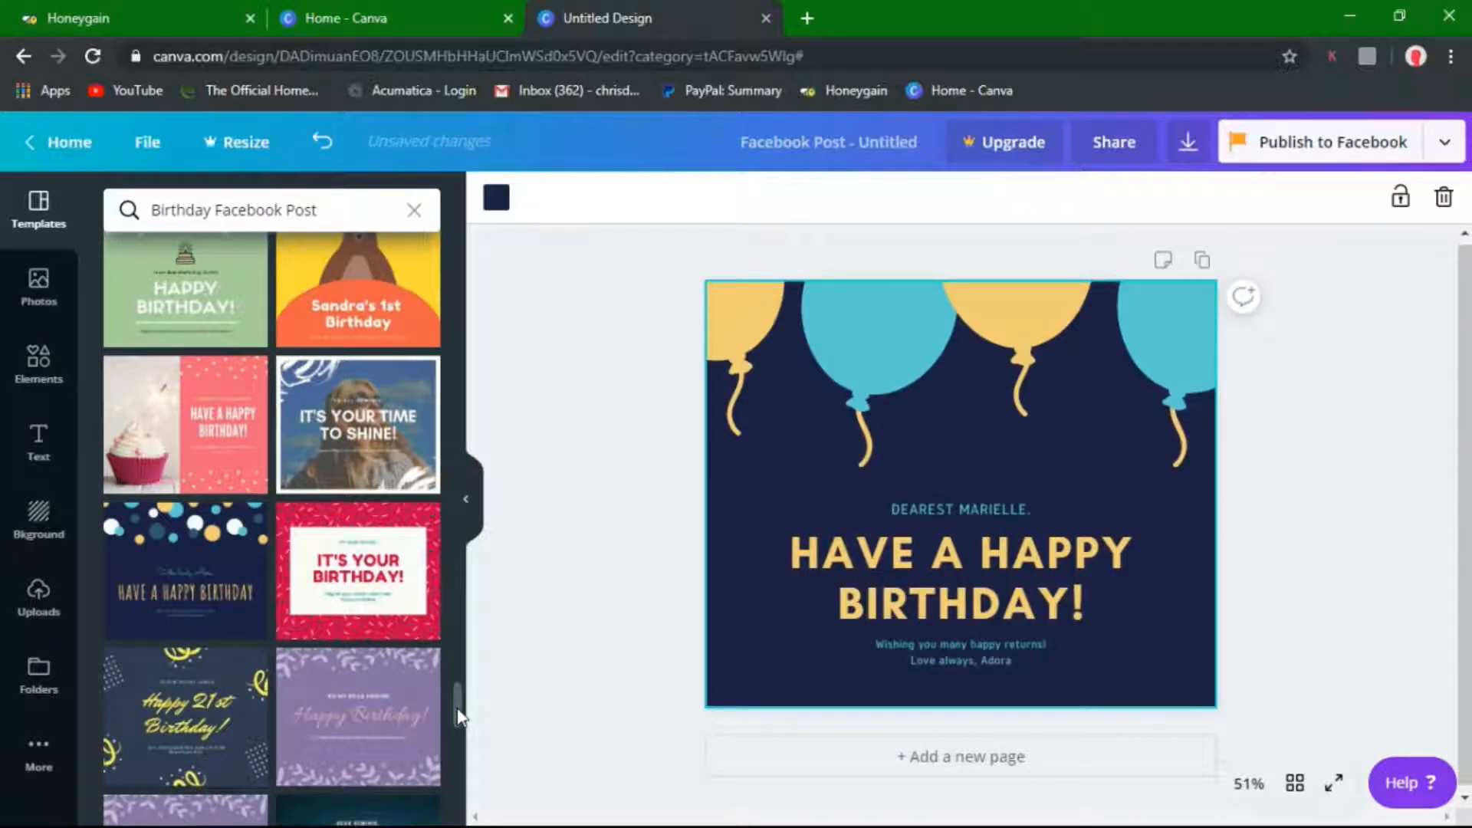
{"action": "scroll", "coordinate": [457, 717], "scroll_direction": "down", "scroll_amount": 6}
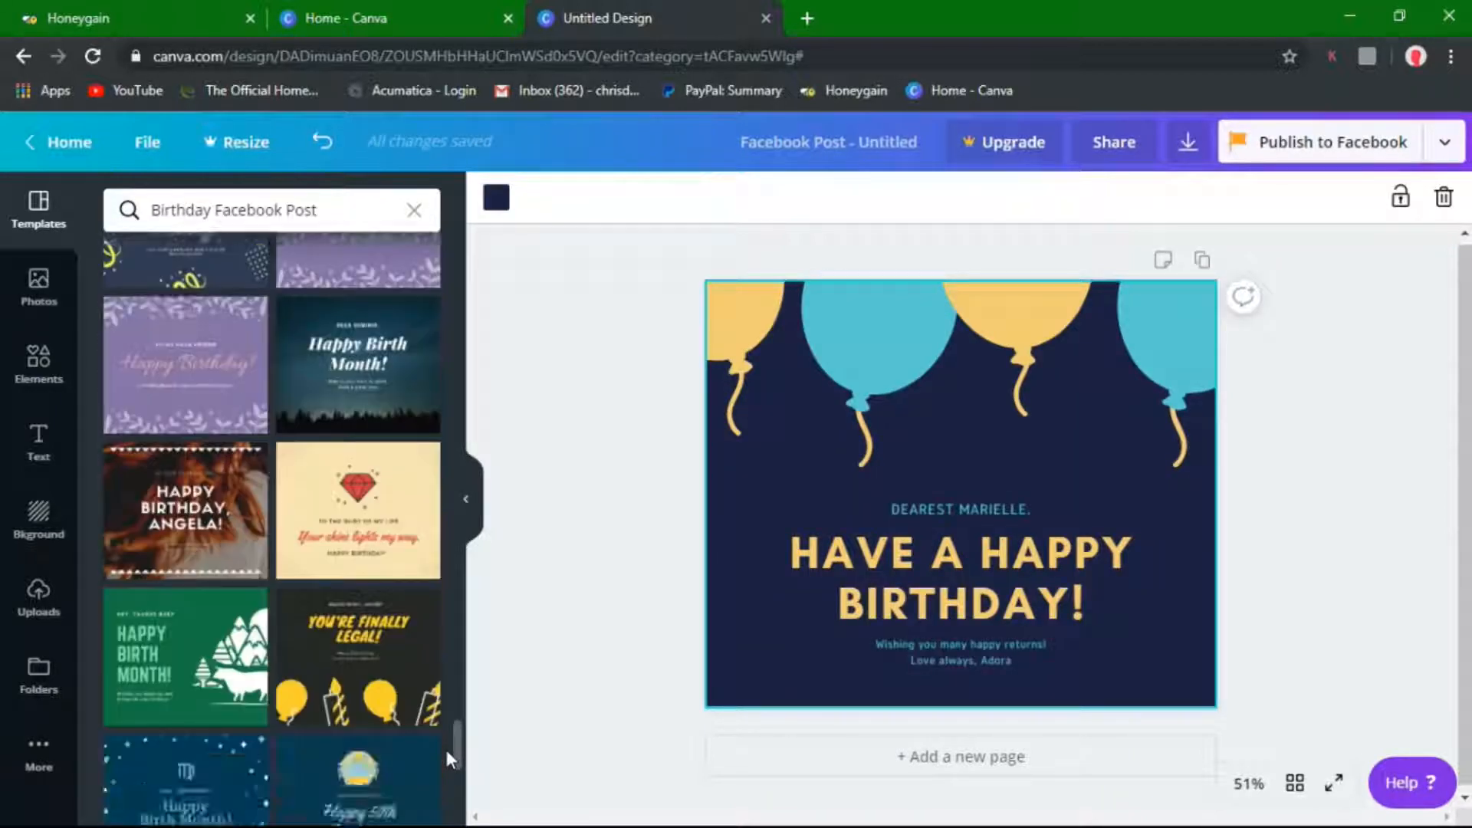
{"action": "left_click_drag", "start_coordinate": [445, 747], "coordinate": [453, 778]}
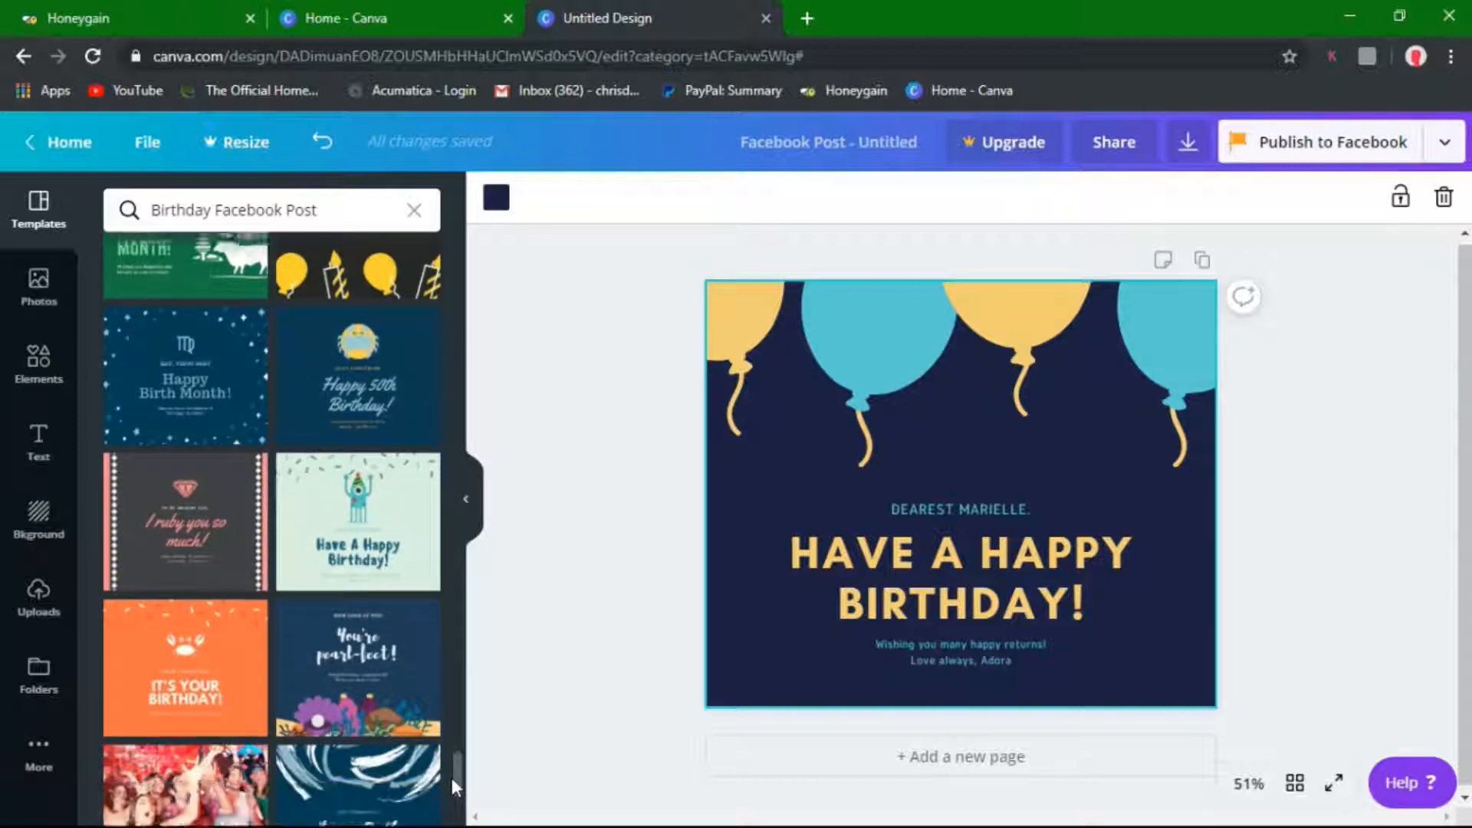
{"action": "scroll", "coordinate": [451, 787], "scroll_direction": "down", "scroll_amount": 3}
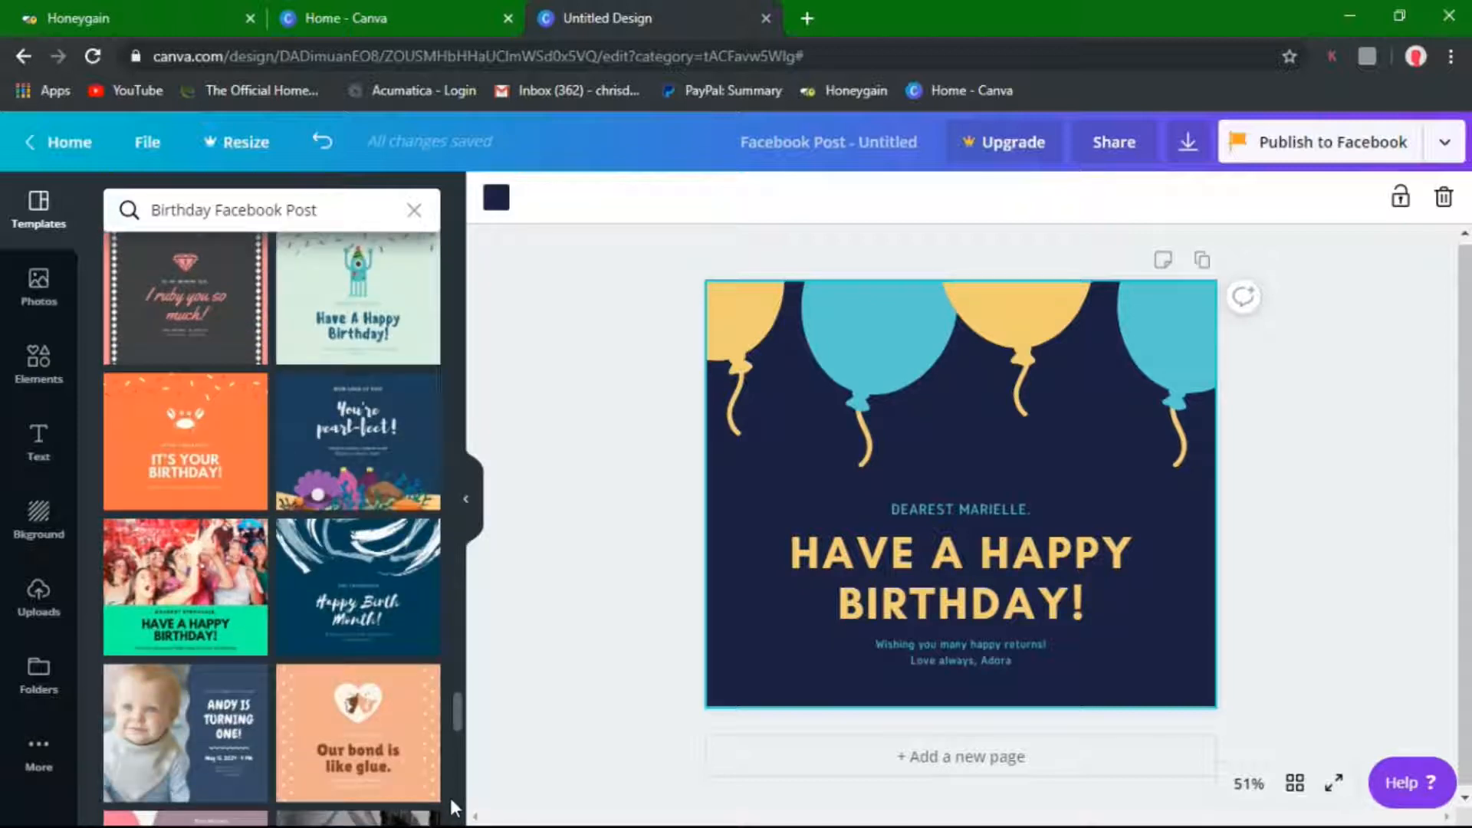
{"action": "scroll", "coordinate": [450, 797], "scroll_direction": "down", "scroll_amount": 1}
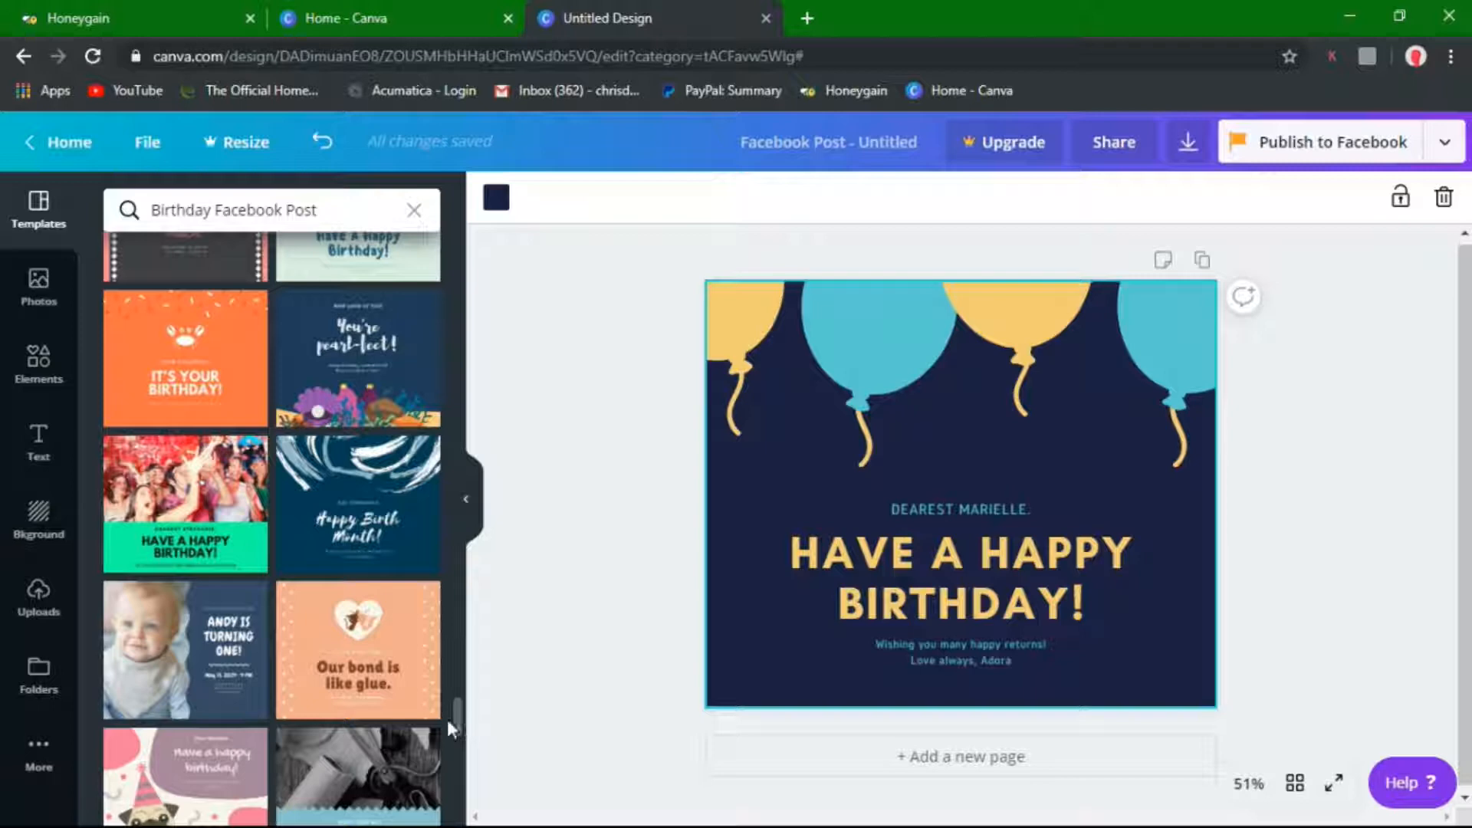
{"action": "left_click_drag", "start_coordinate": [448, 719], "coordinate": [460, 749]}
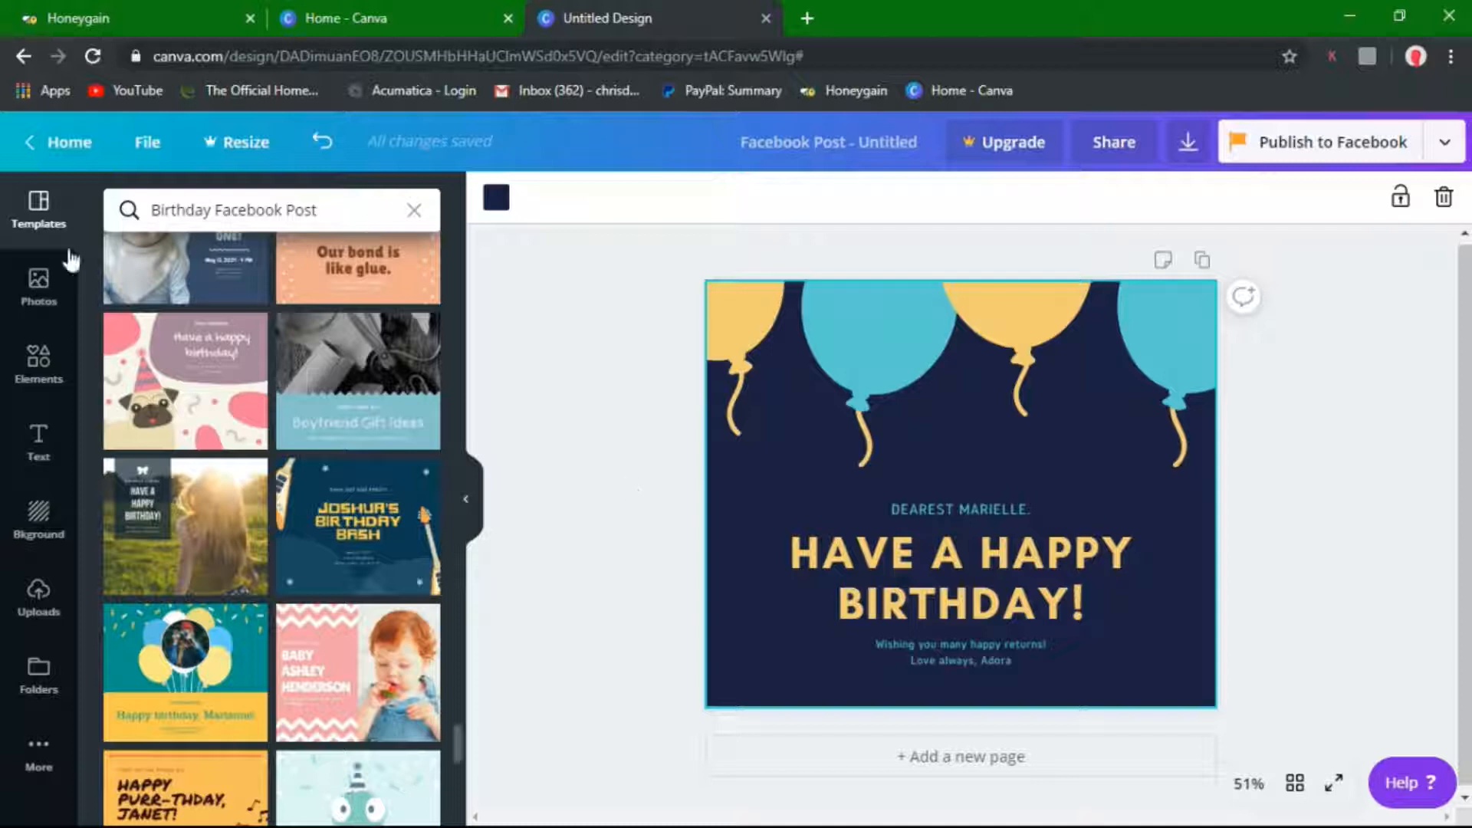
Add the Eiffel Tower stock photo, shrink it and place it over the blue balloon
{"action": "left_click", "coordinate": [46, 290]}
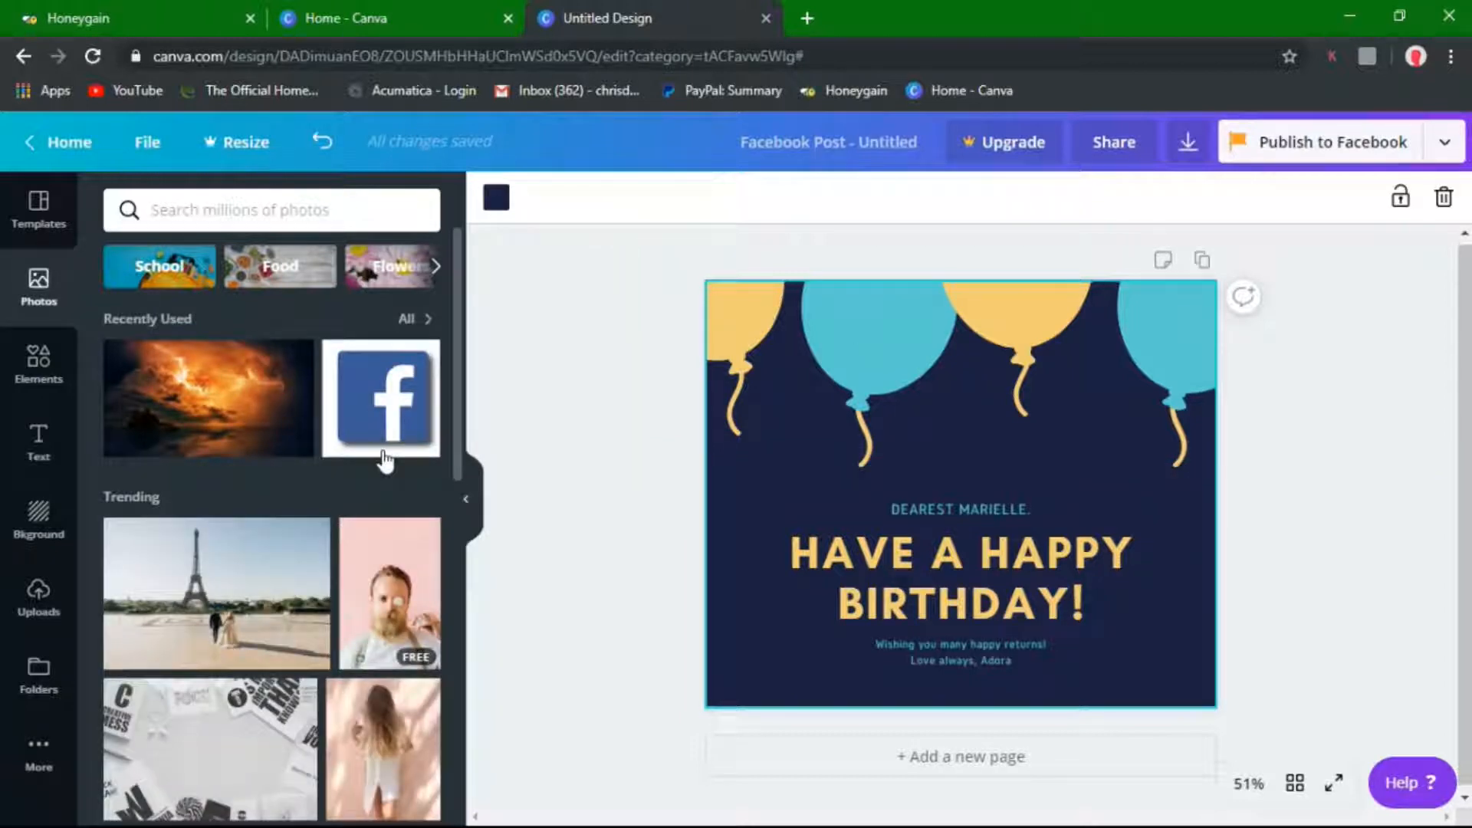
{"action": "left_click_drag", "start_coordinate": [458, 437], "coordinate": [467, 553]}
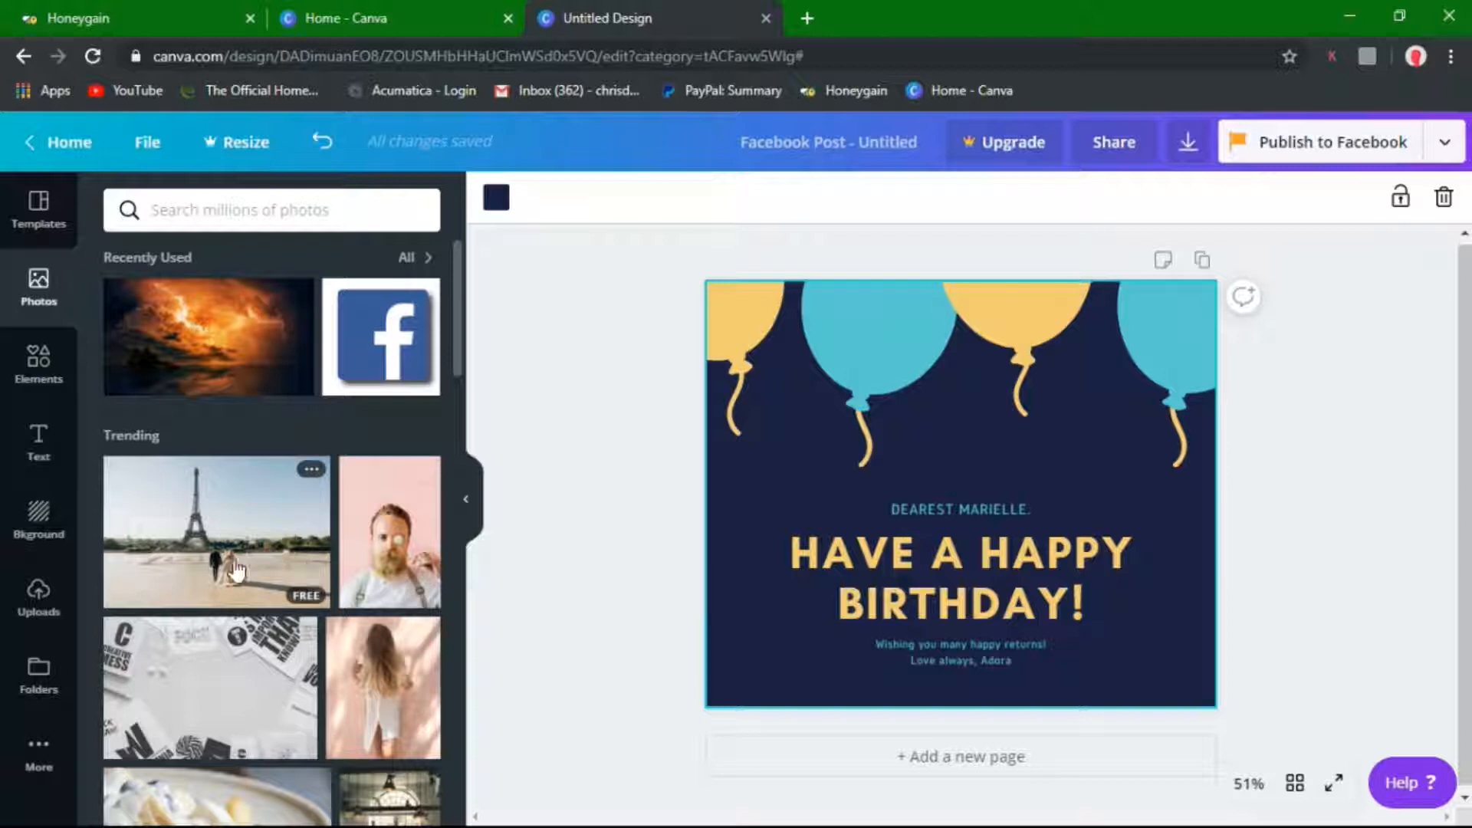
{"action": "left_click", "coordinate": [322, 493]}
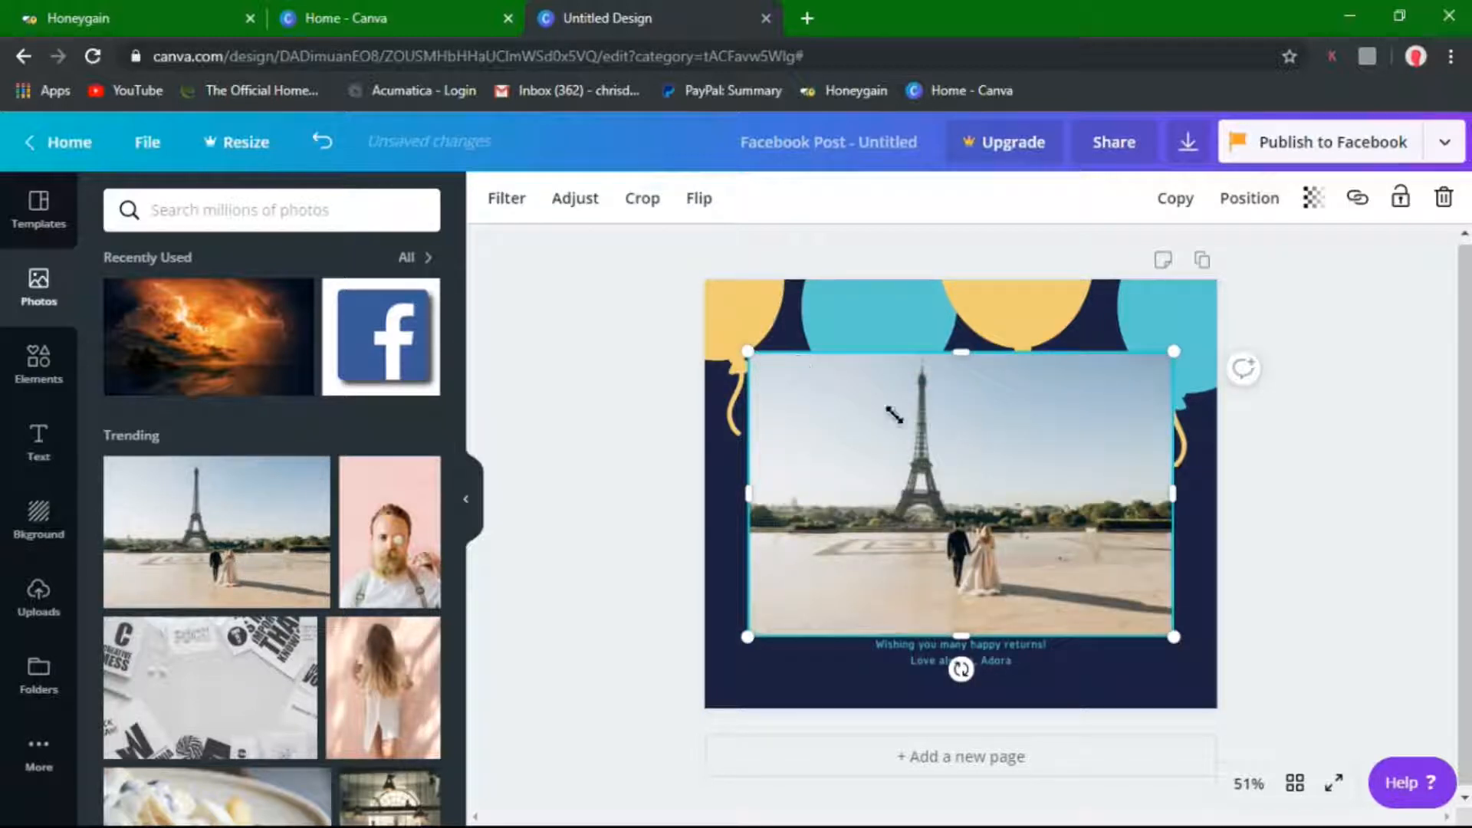
{"action": "left_click_drag", "start_coordinate": [948, 454], "coordinate": [982, 510]}
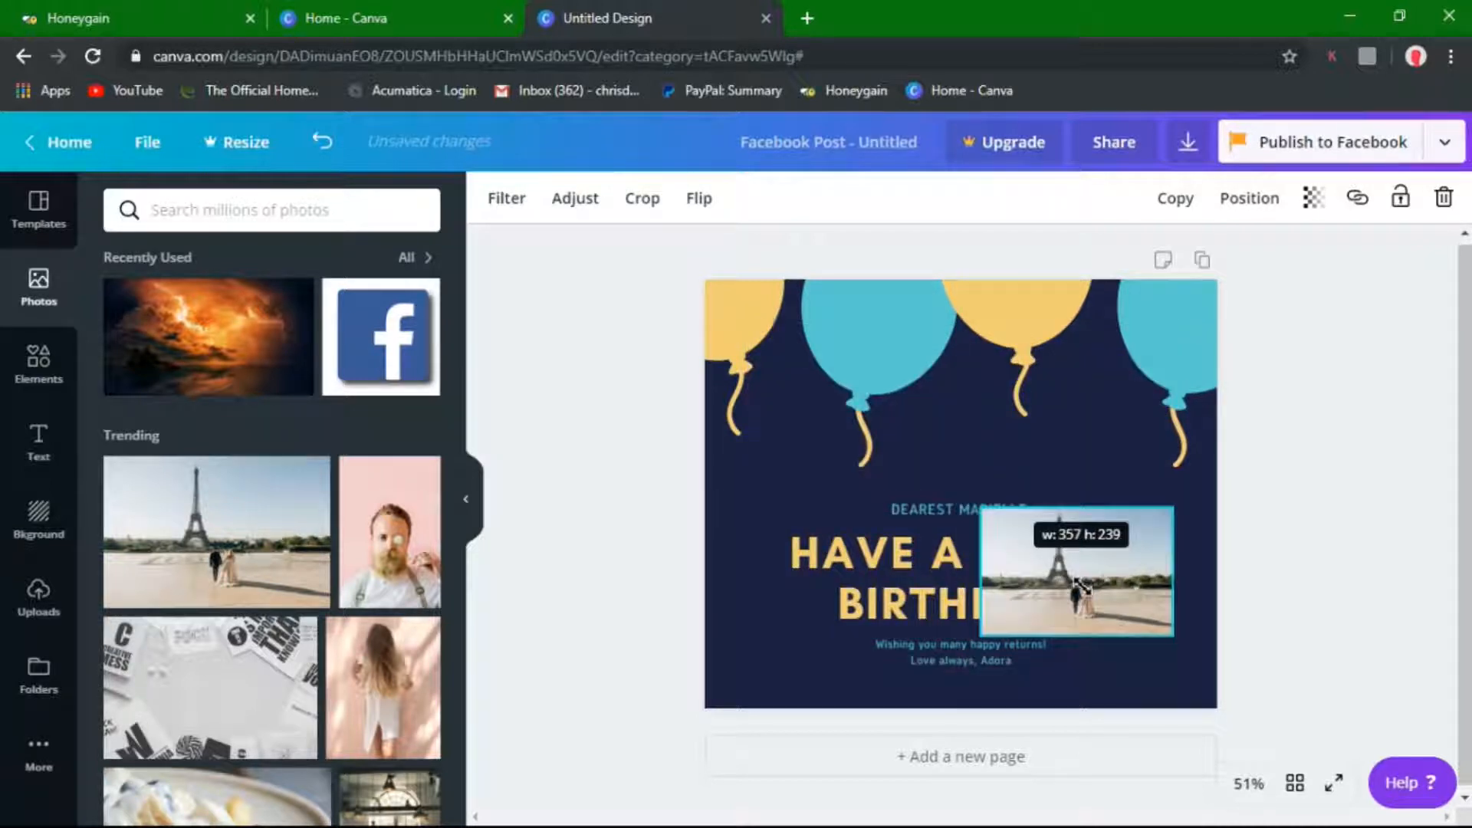
{"action": "left_click_drag", "start_coordinate": [1077, 580], "coordinate": [910, 354]}
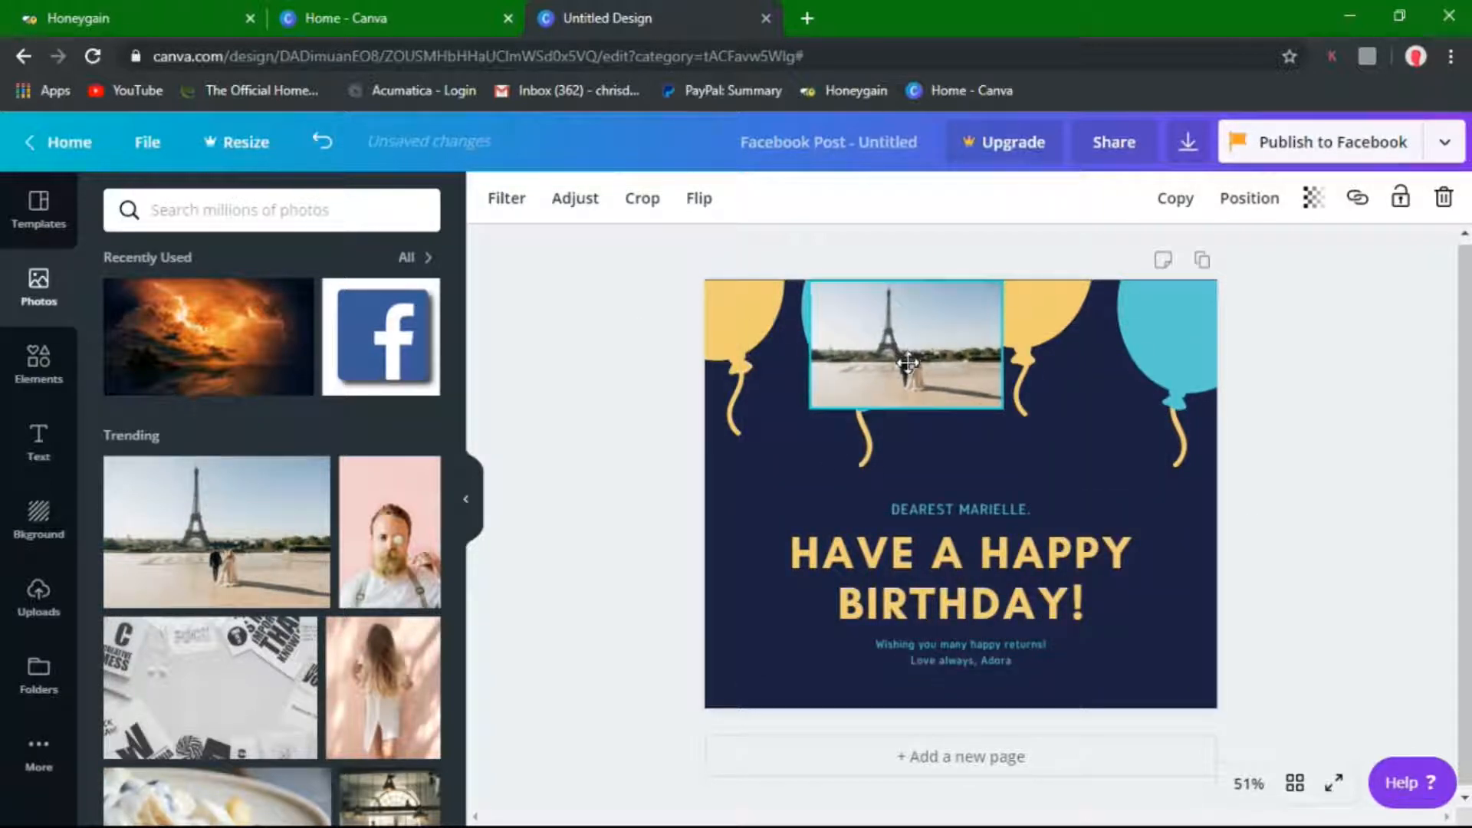
{"action": "left_click_drag", "start_coordinate": [811, 408], "coordinate": [891, 374]}
{"action": "left_click_drag", "start_coordinate": [954, 326], "coordinate": [900, 326]}
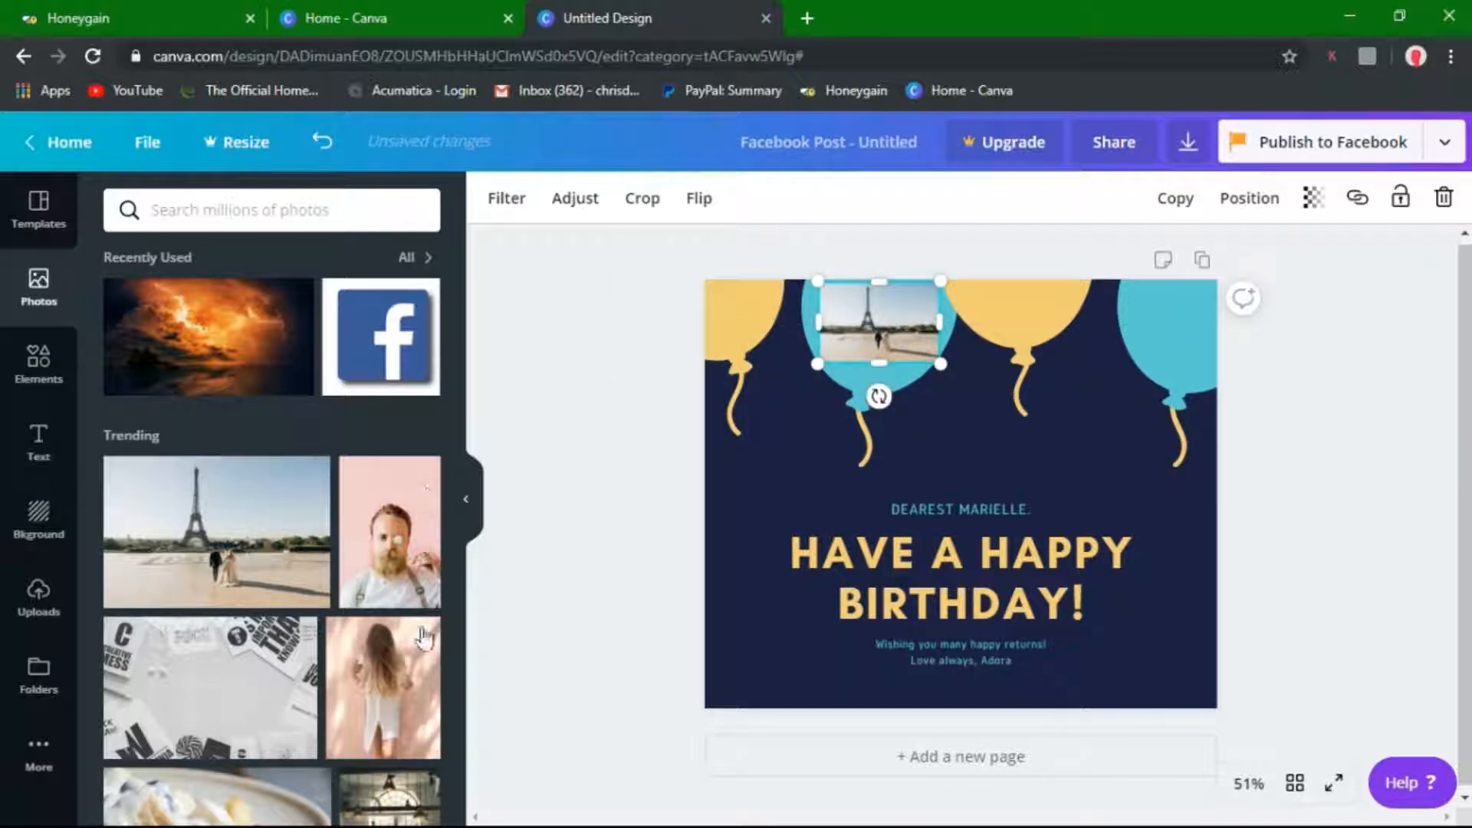
Scroll through the Photos panel to find the next picture
{"action": "left_click_drag", "start_coordinate": [455, 349], "coordinate": [477, 641]}
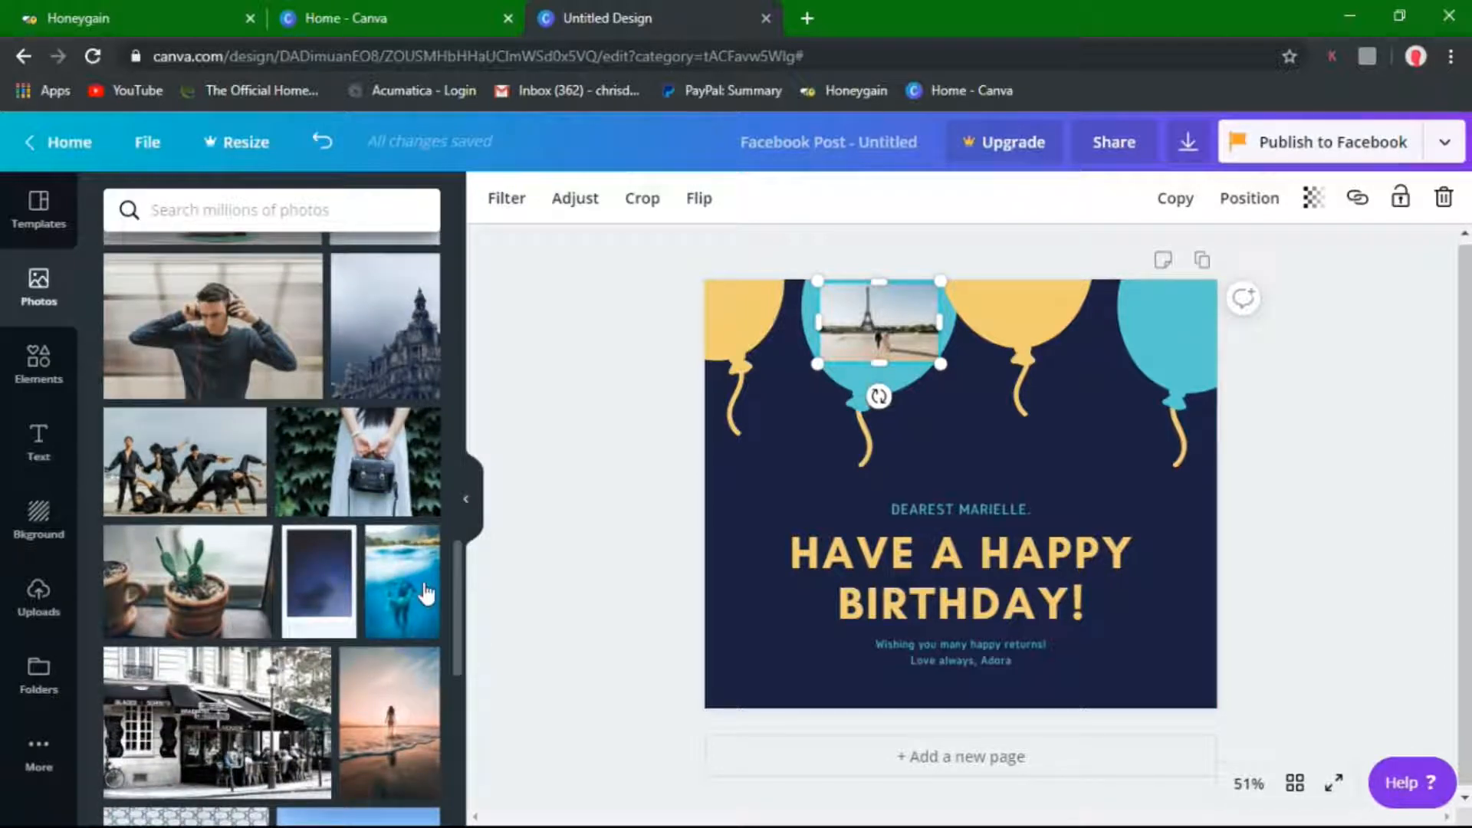
{"action": "scroll", "coordinate": [458, 635], "scroll_direction": "down", "scroll_amount": 2}
{"action": "scroll", "coordinate": [456, 652], "scroll_direction": "down", "scroll_amount": 6}
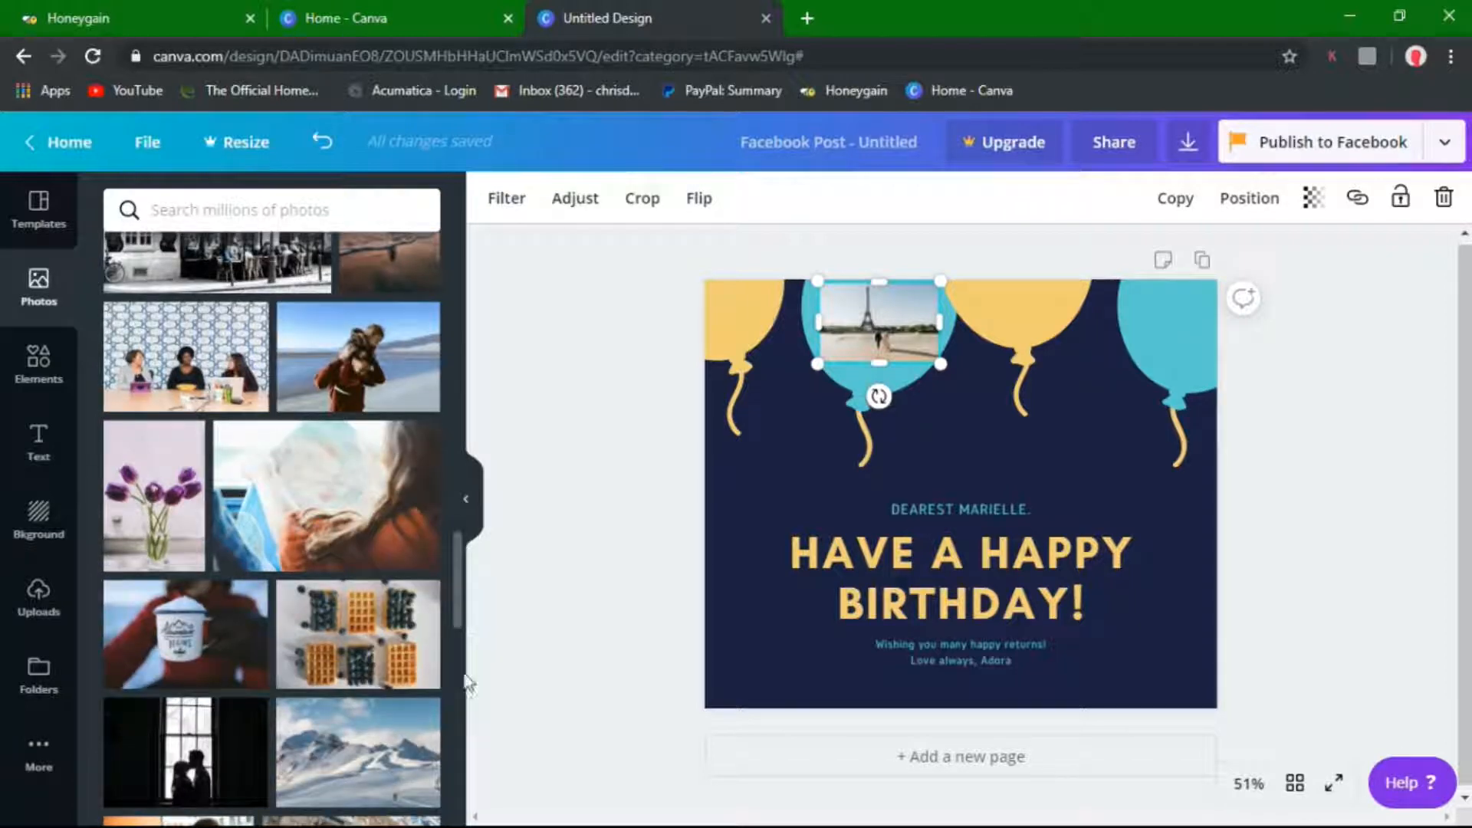
{"action": "scroll", "coordinate": [460, 705], "scroll_direction": "up", "scroll_amount": 2}
{"action": "scroll", "coordinate": [466, 728], "scroll_direction": "down", "scroll_amount": 6}
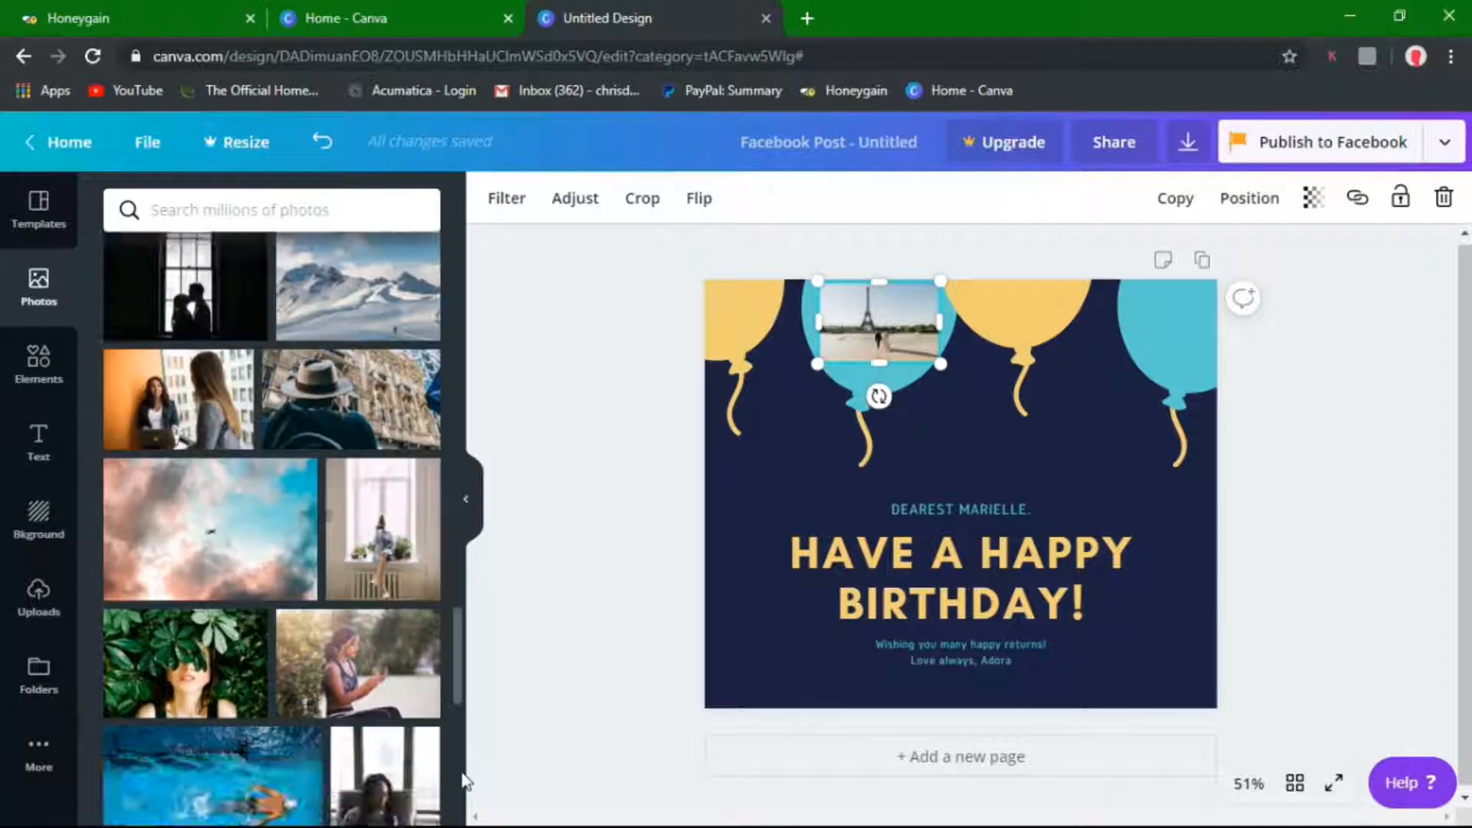
{"action": "scroll", "coordinate": [467, 740], "scroll_direction": "up", "scroll_amount": 3}
{"action": "scroll", "coordinate": [465, 736], "scroll_direction": "up", "scroll_amount": 2}
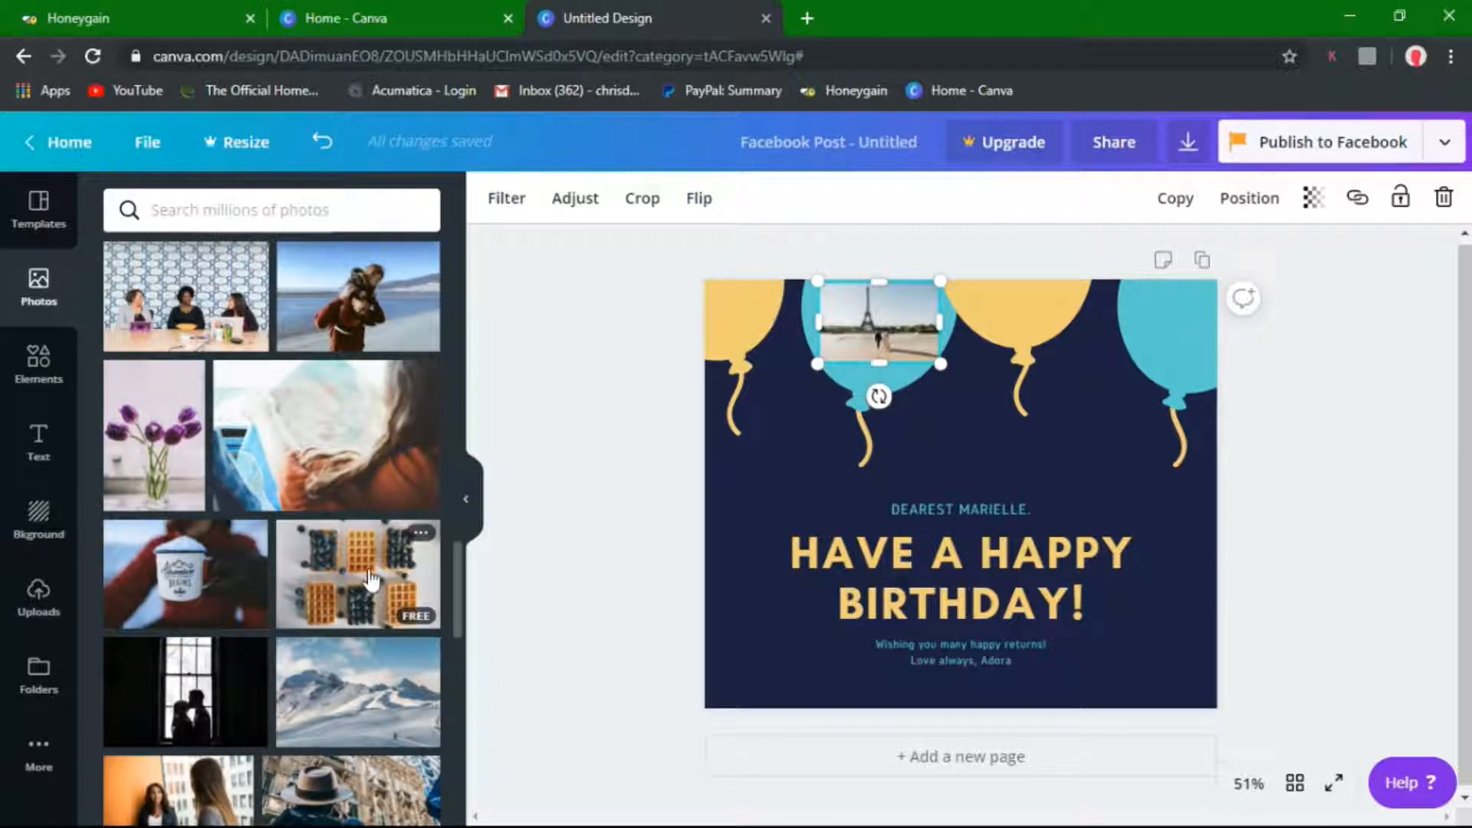
Add the waffles photo, shrink it and move it onto the top-right balloon
{"action": "left_click", "coordinate": [368, 582]}
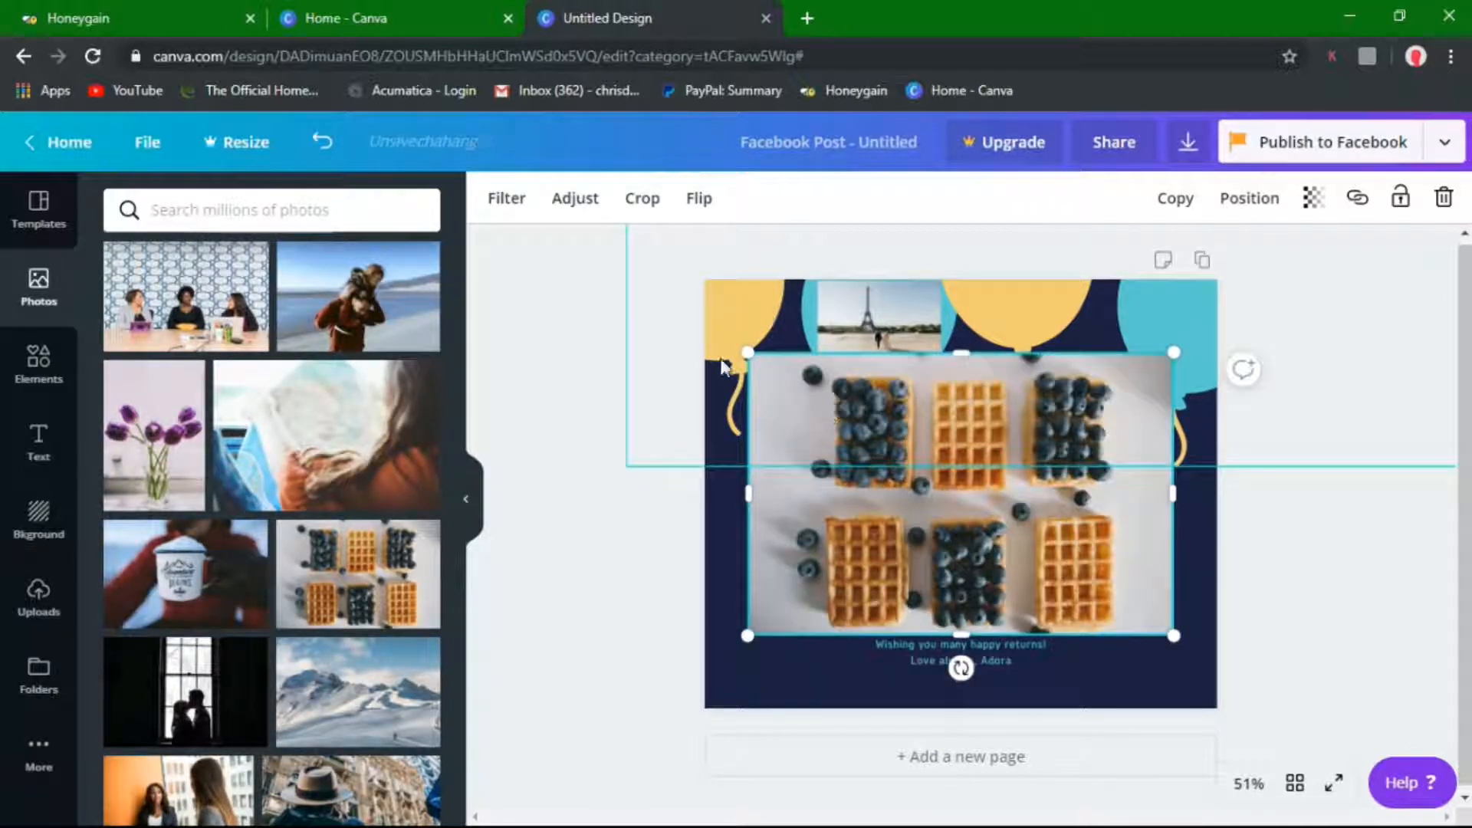
{"action": "left_click_drag", "start_coordinate": [748, 353], "coordinate": [1068, 565]}
{"action": "left_click_drag", "start_coordinate": [1109, 616], "coordinate": [1142, 344]}
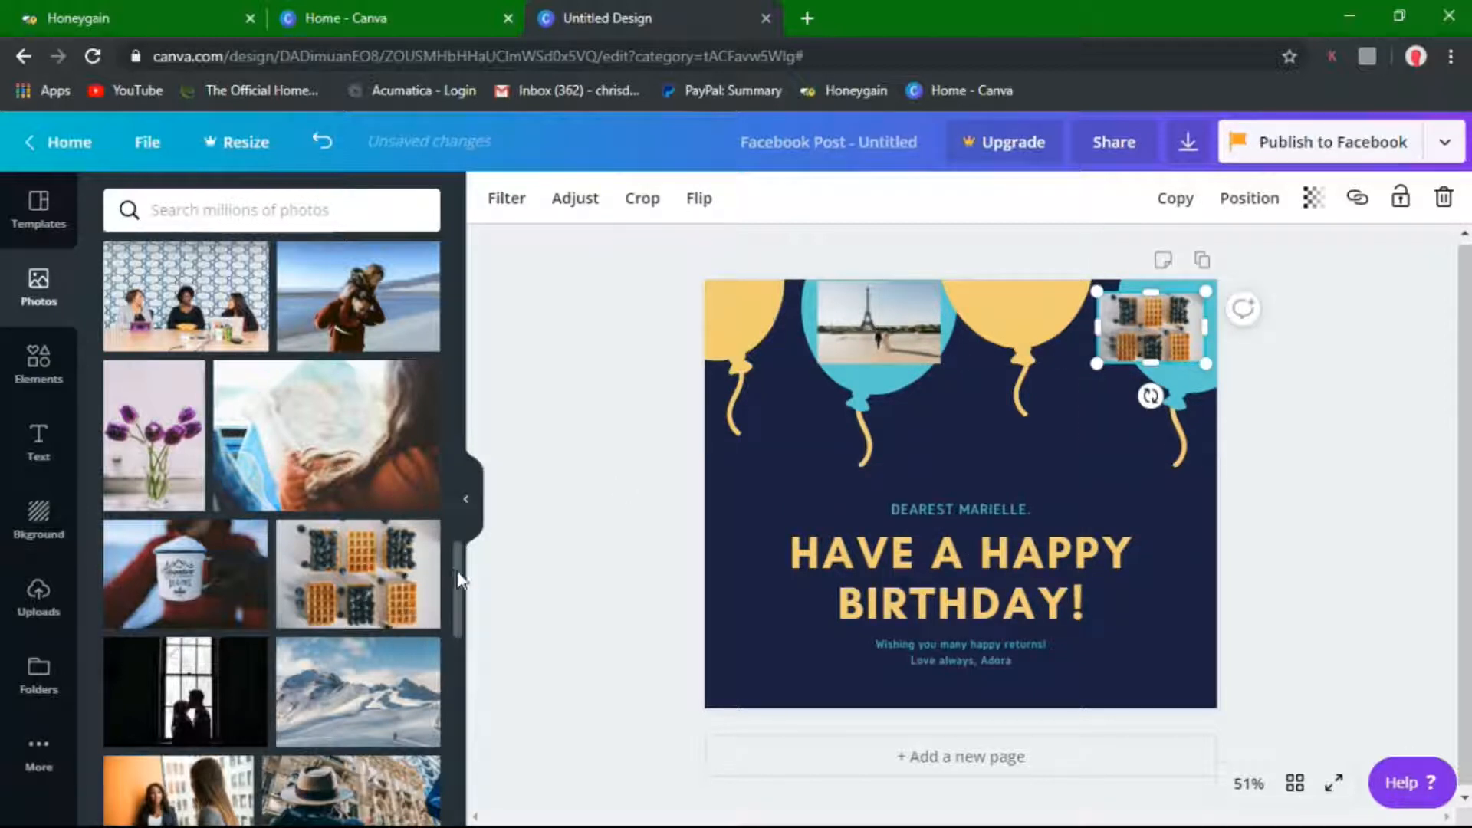
Find the hiker photo, add it and shrink it to about 117×176
{"action": "left_click_drag", "start_coordinate": [460, 581], "coordinate": [452, 683]}
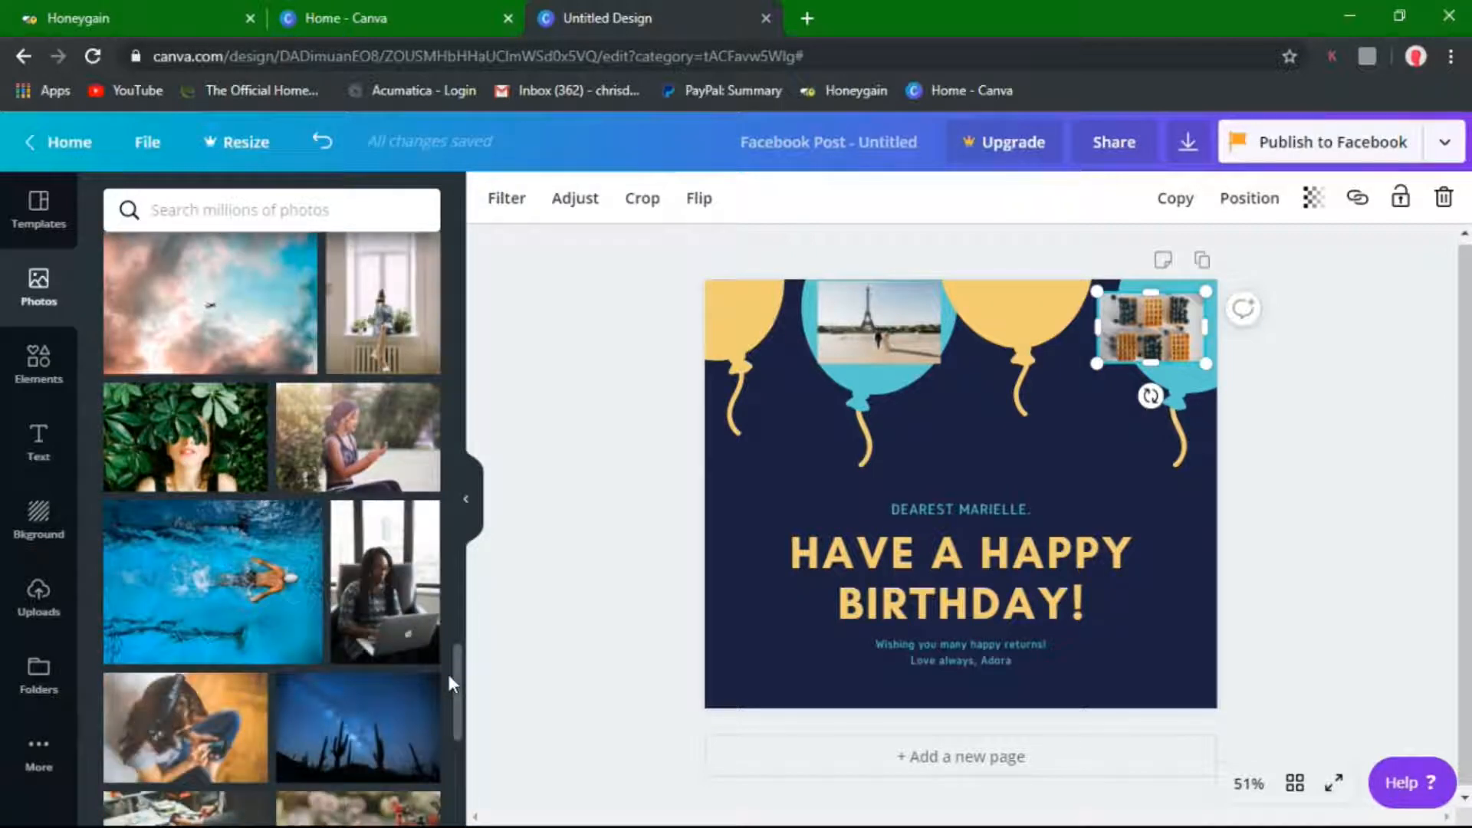
{"action": "scroll", "coordinate": [448, 670], "scroll_direction": "down", "scroll_amount": 10}
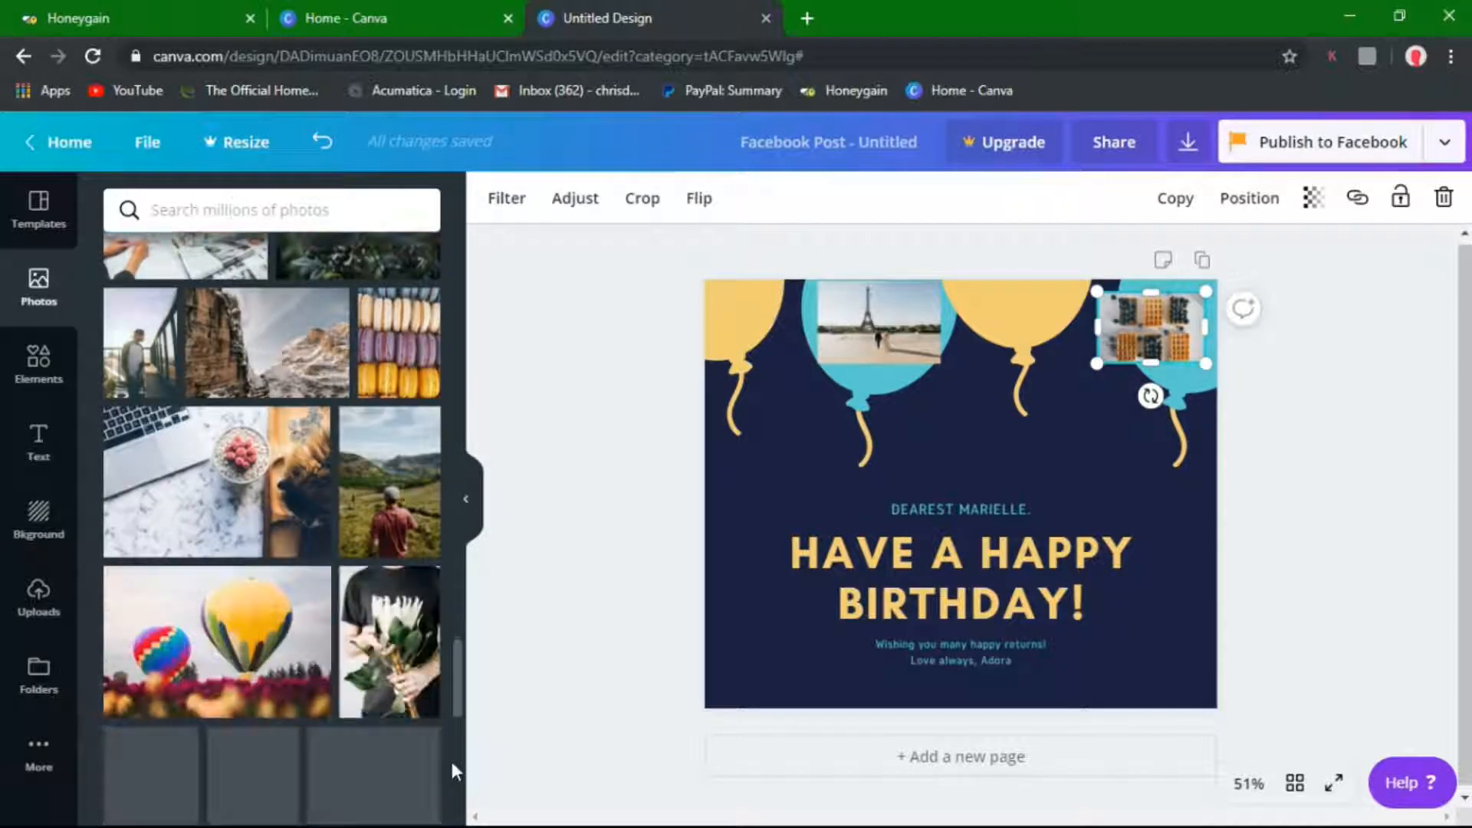
{"action": "scroll", "coordinate": [453, 772], "scroll_direction": "down", "scroll_amount": 1}
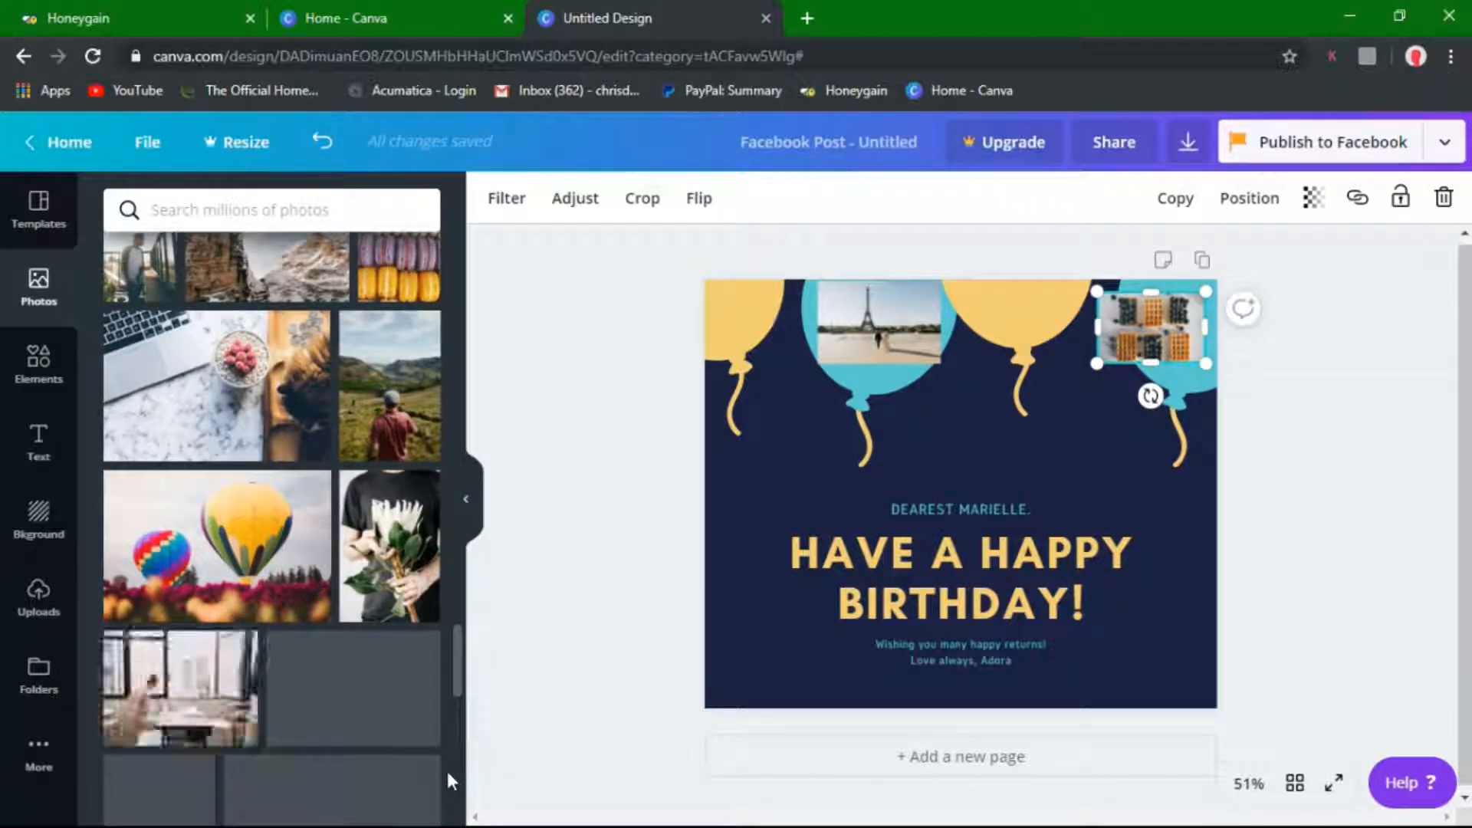
{"action": "left_click_drag", "start_coordinate": [451, 780], "coordinate": [449, 769]}
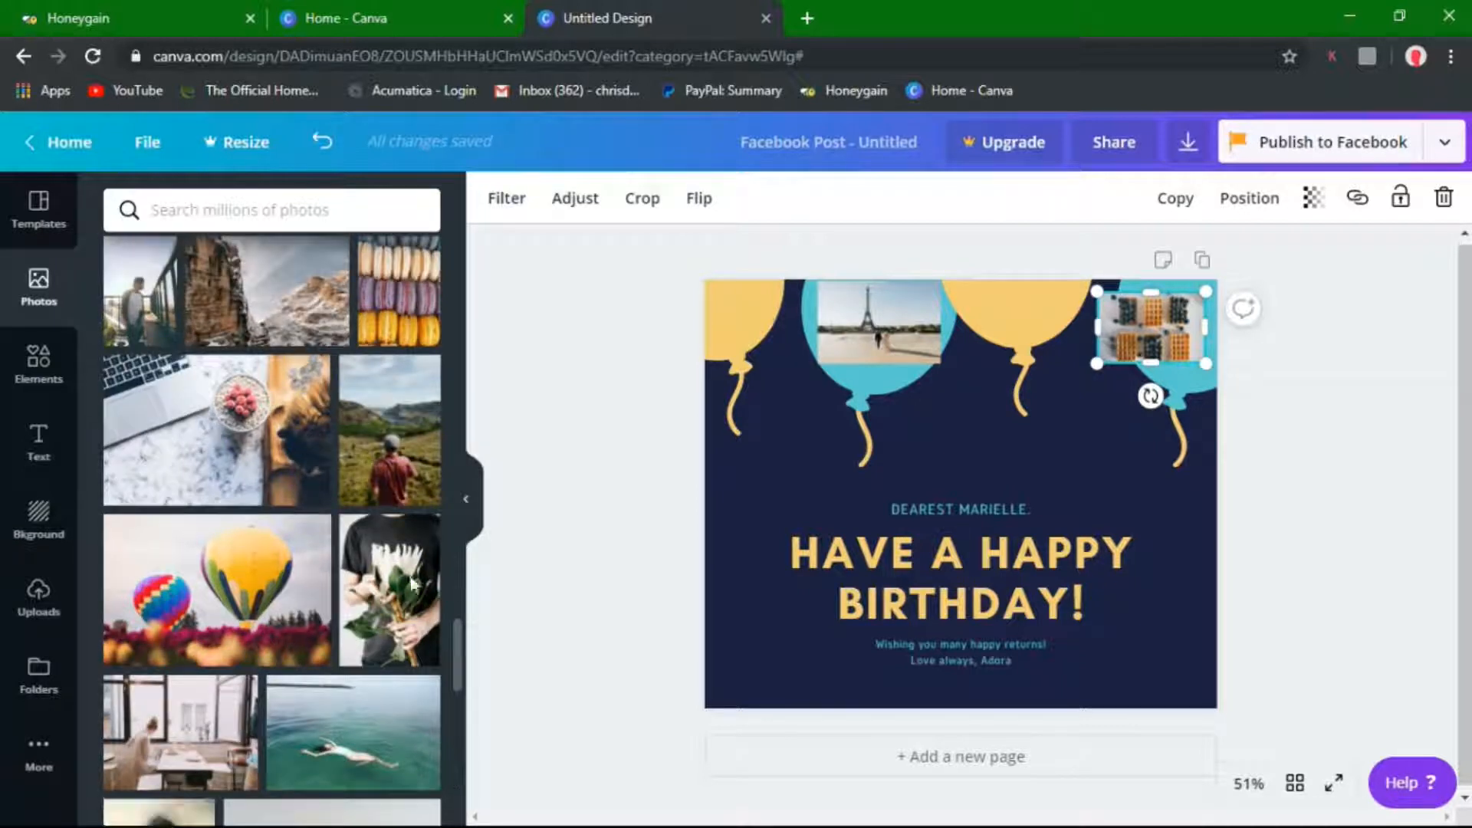
{"action": "left_click", "coordinate": [407, 450]}
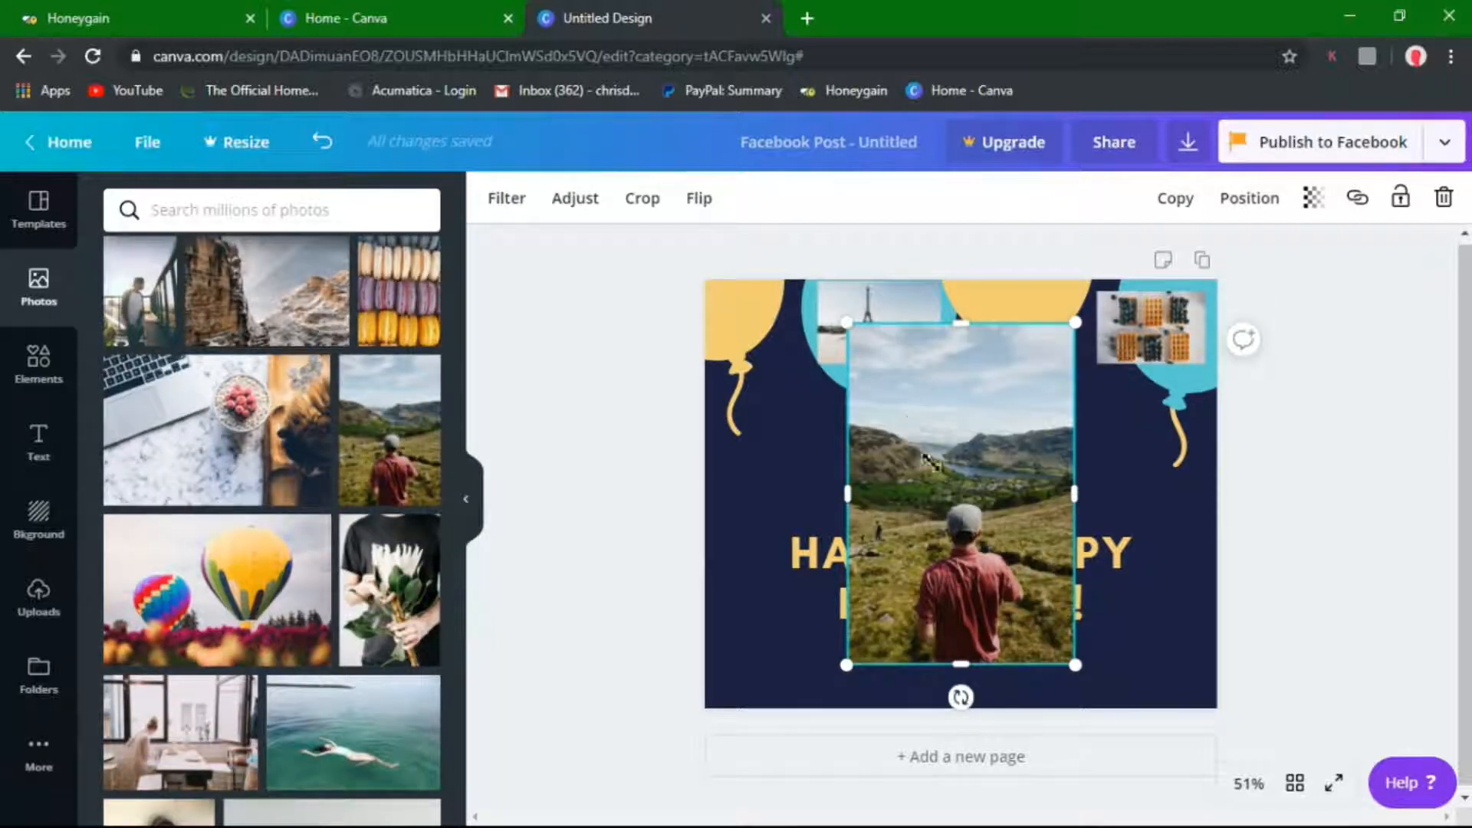
{"action": "left_click_drag", "start_coordinate": [847, 322], "coordinate": [1019, 337]}
Replace the name above HAVE A HAPPY BIRTHDAY! with the recipient's full name
{"action": "left_click", "coordinate": [960, 509]}
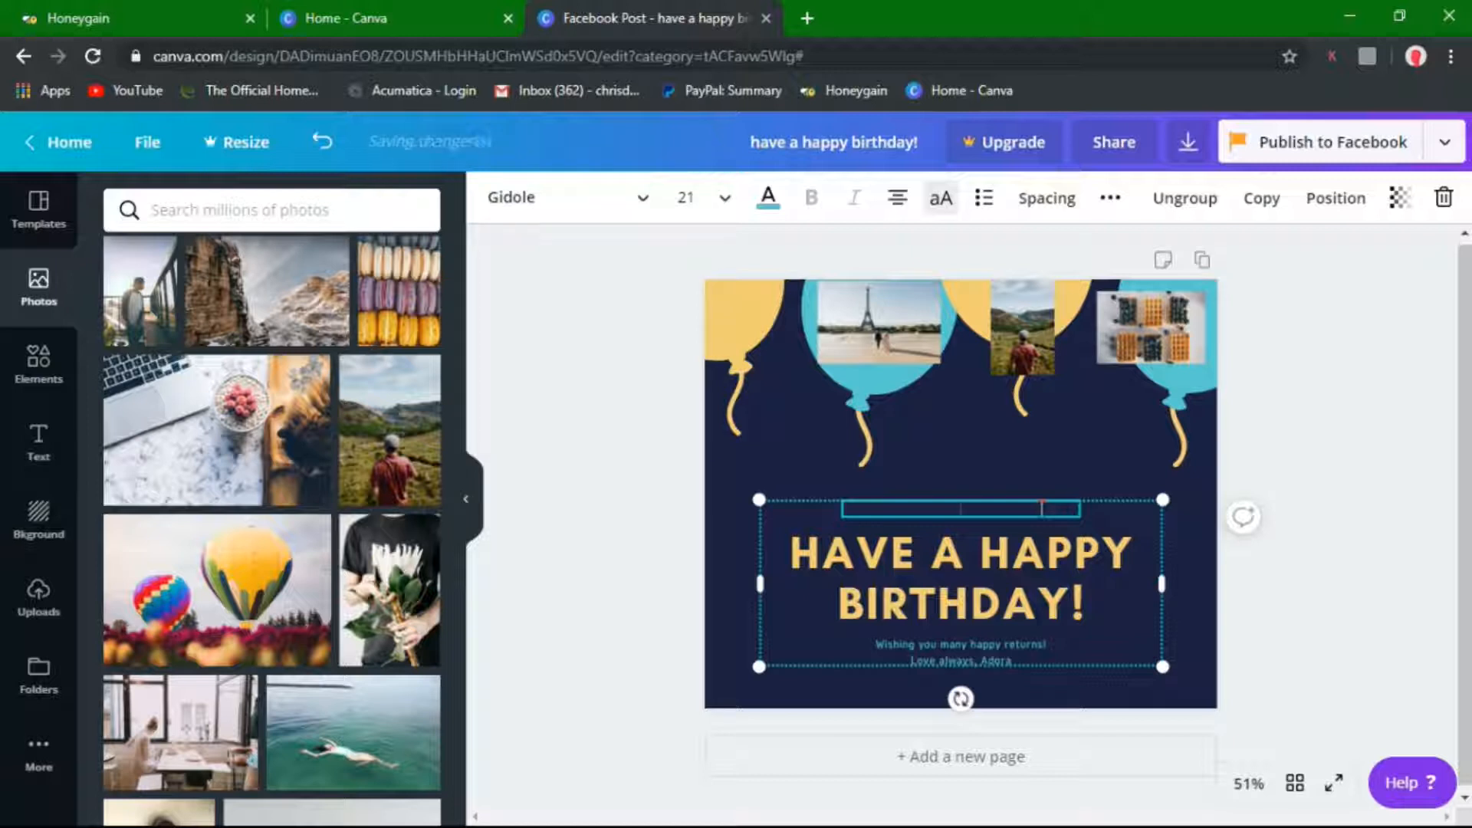
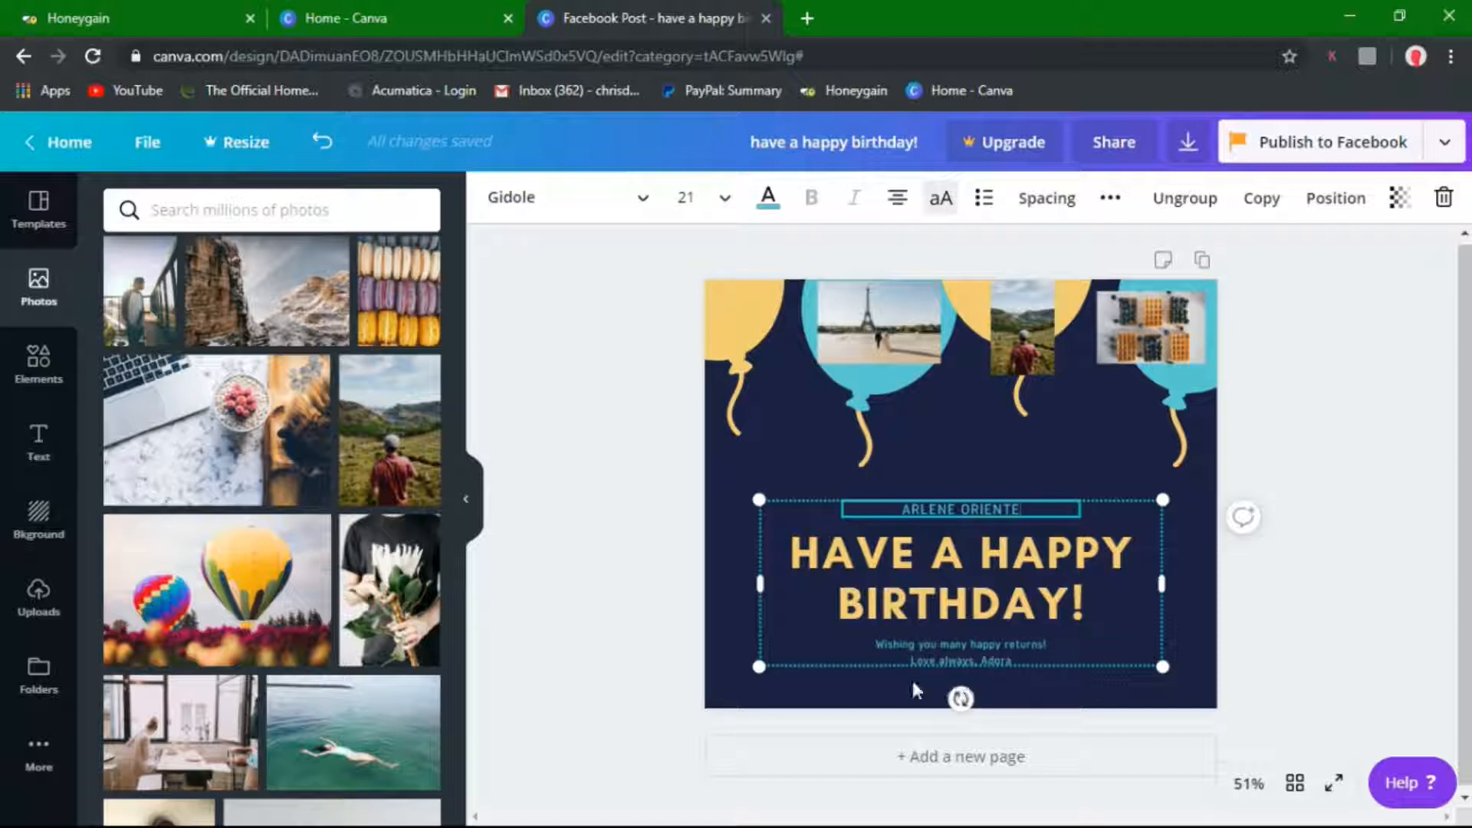
Replace the template's name after 'Love always,' with the sender's first name
{"action": "left_click", "coordinate": [995, 648]}
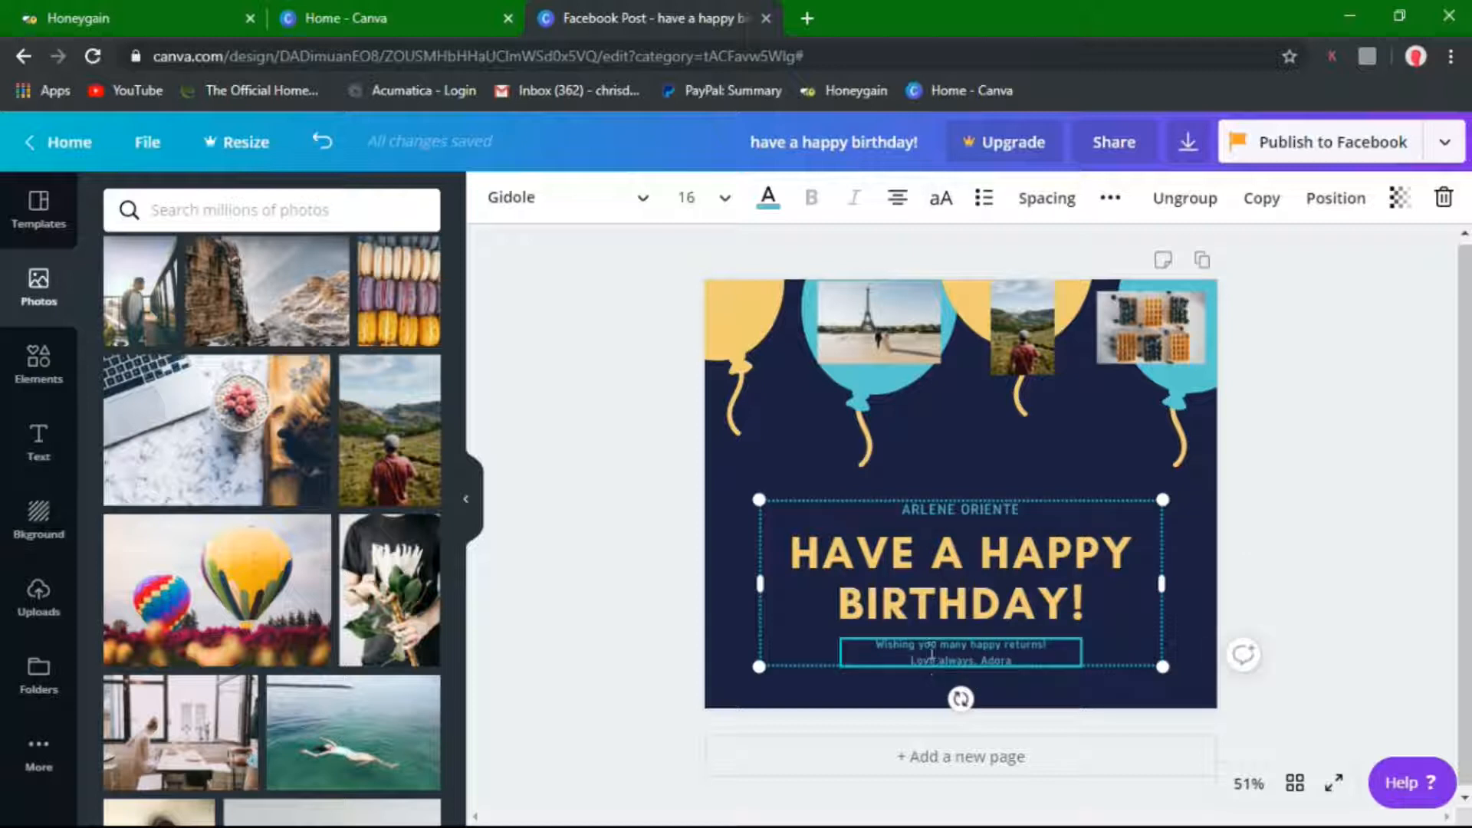
{"action": "triple_click", "coordinate": [947, 648]}
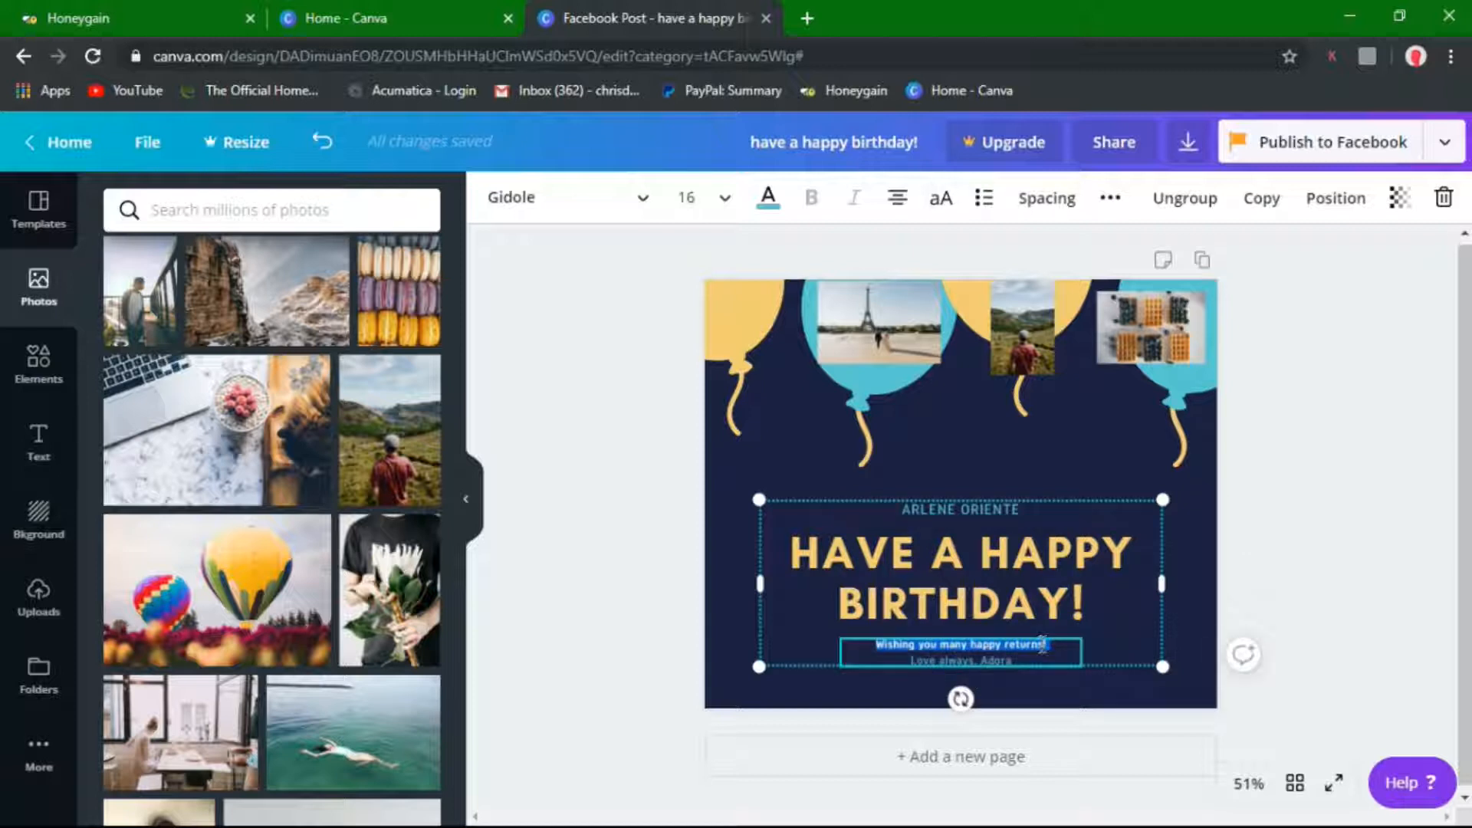
{"action": "double_click", "coordinate": [929, 658]}
{"action": "left_click", "coordinate": [1001, 656]}
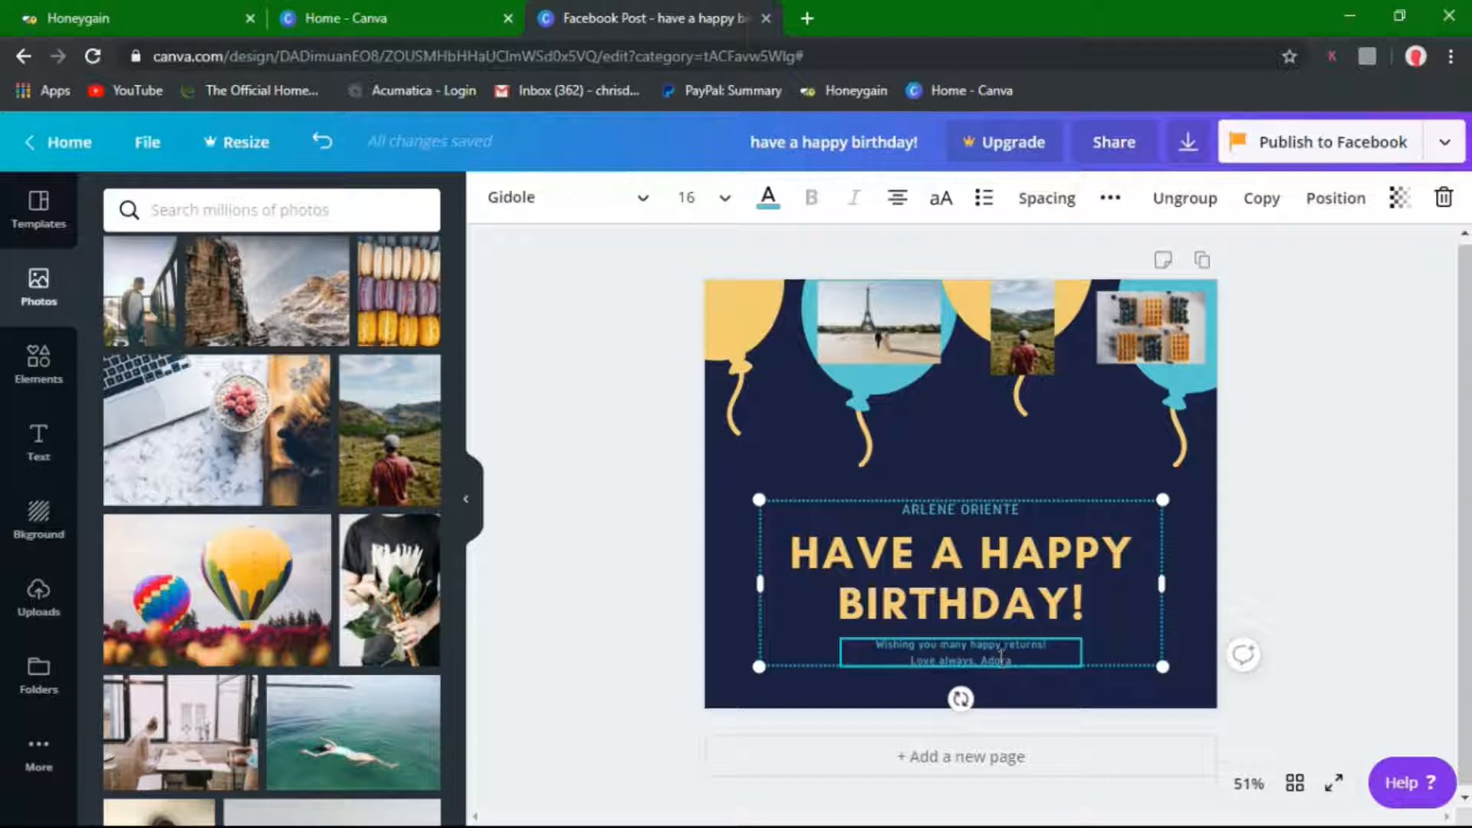
{"action": "left_click_drag", "start_coordinate": [998, 654], "coordinate": [1015, 659]}
{"action": "key", "text": "BackSpace"}
{"action": "type", "text": "Chris"}
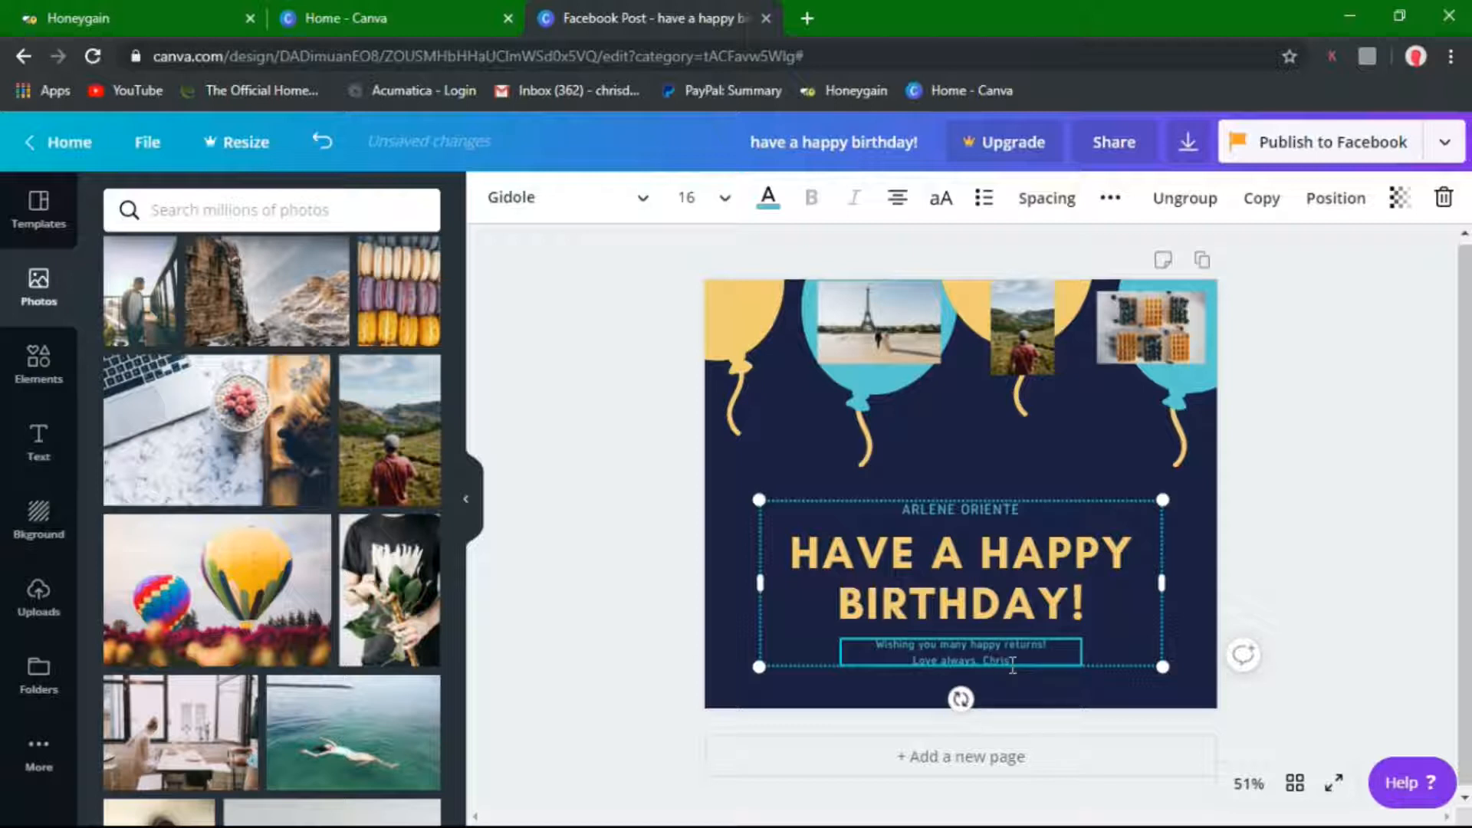
Reselect the closing lines, then select the recipient name line
{"action": "left_click_drag", "start_coordinate": [1016, 657], "coordinate": [865, 646]}
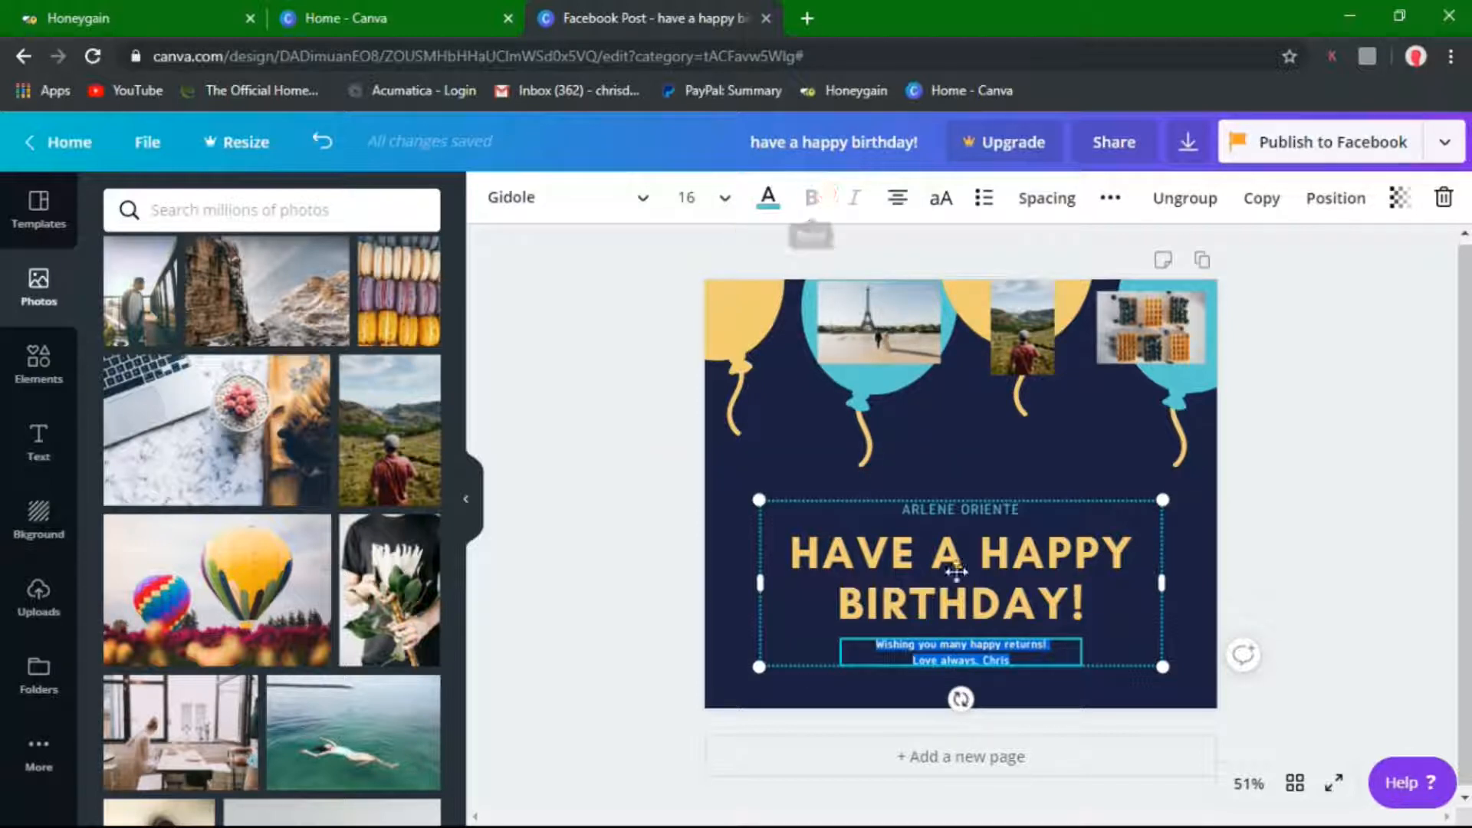
{"action": "left_click", "coordinate": [973, 663]}
{"action": "triple_click", "coordinate": [989, 645]}
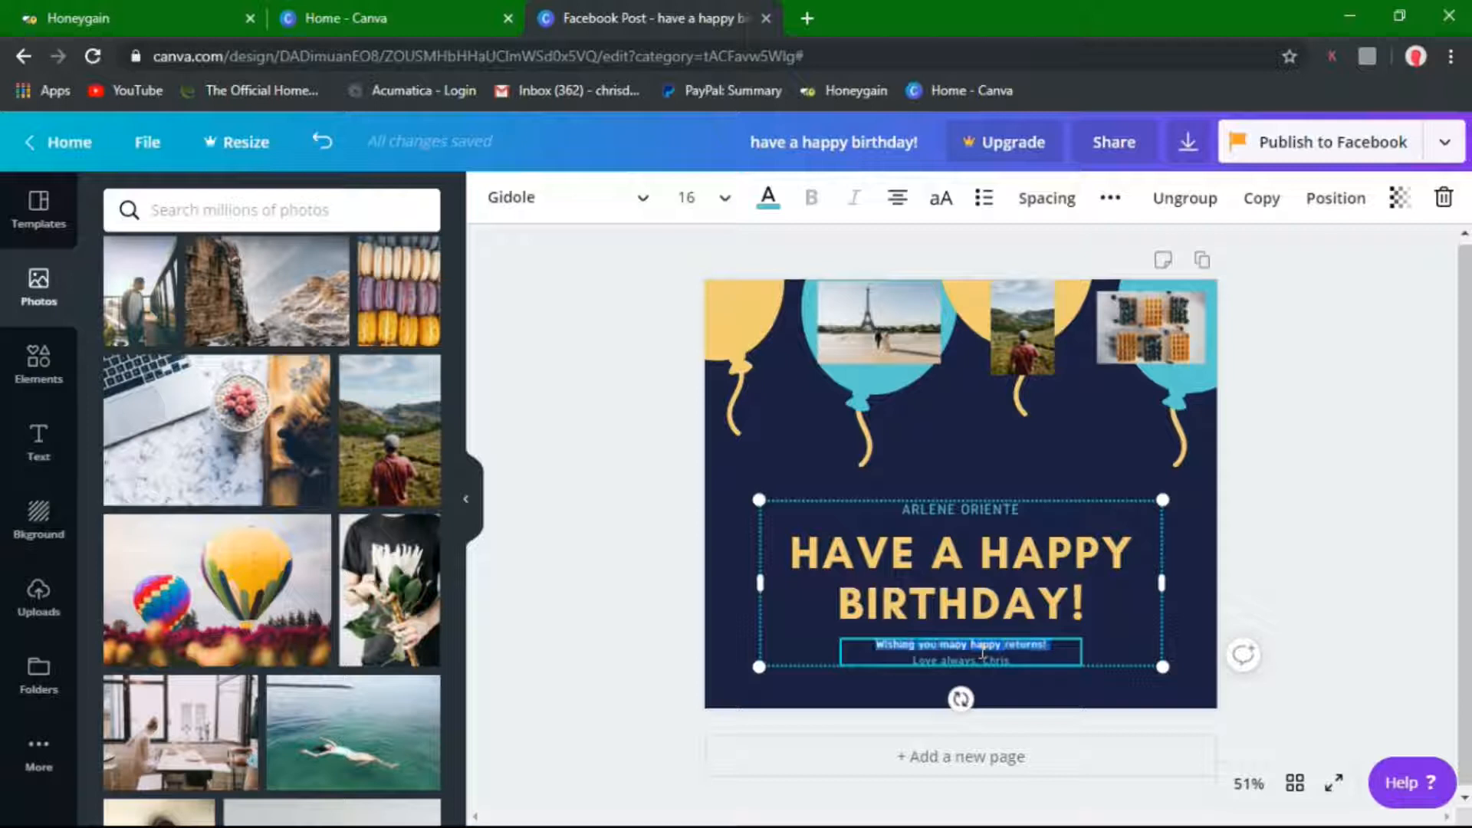
{"action": "left_click", "coordinate": [999, 653]}
{"action": "triple_click", "coordinate": [997, 657]}
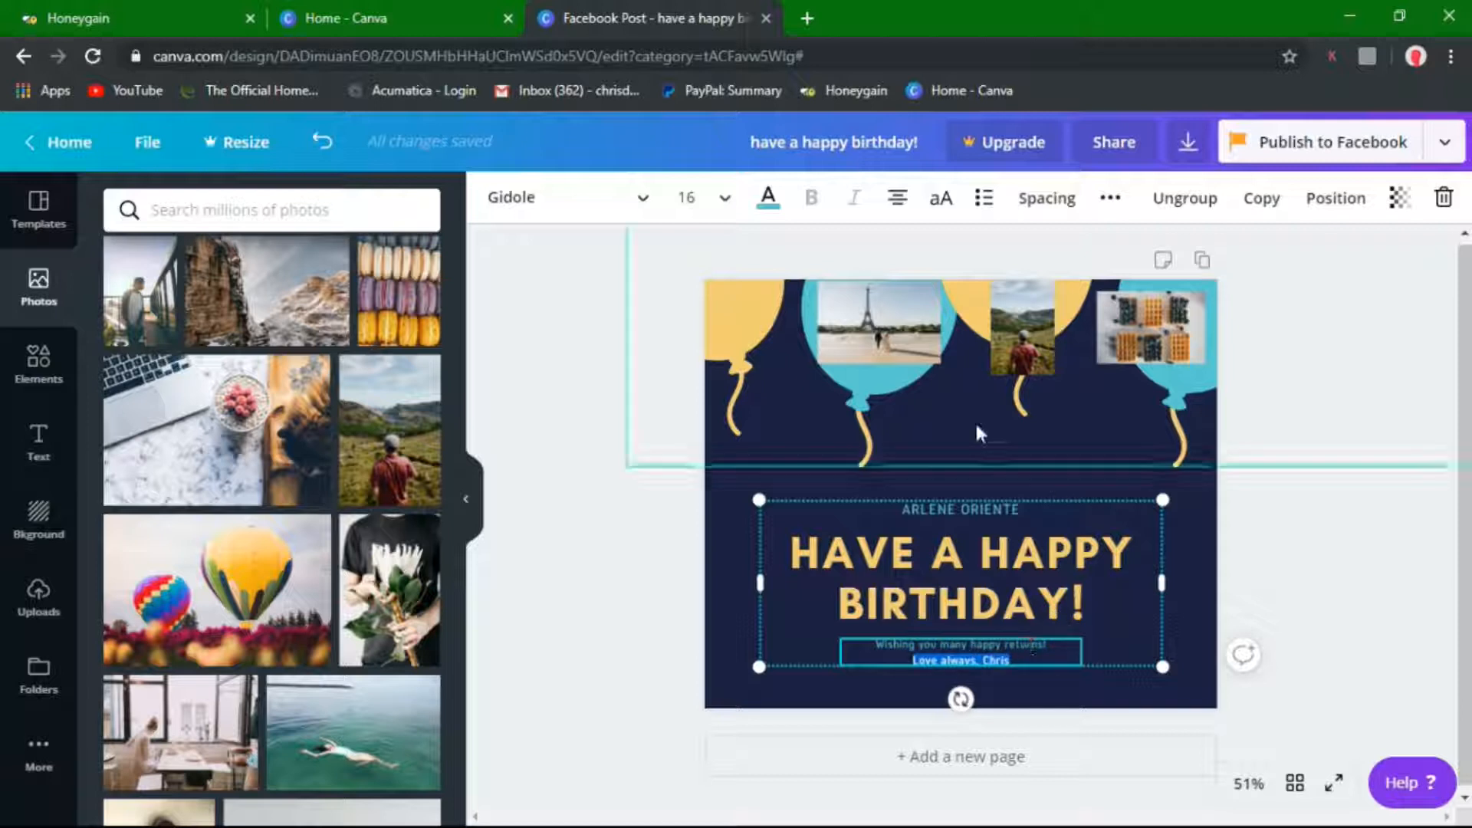
{"action": "left_click", "coordinate": [976, 509]}
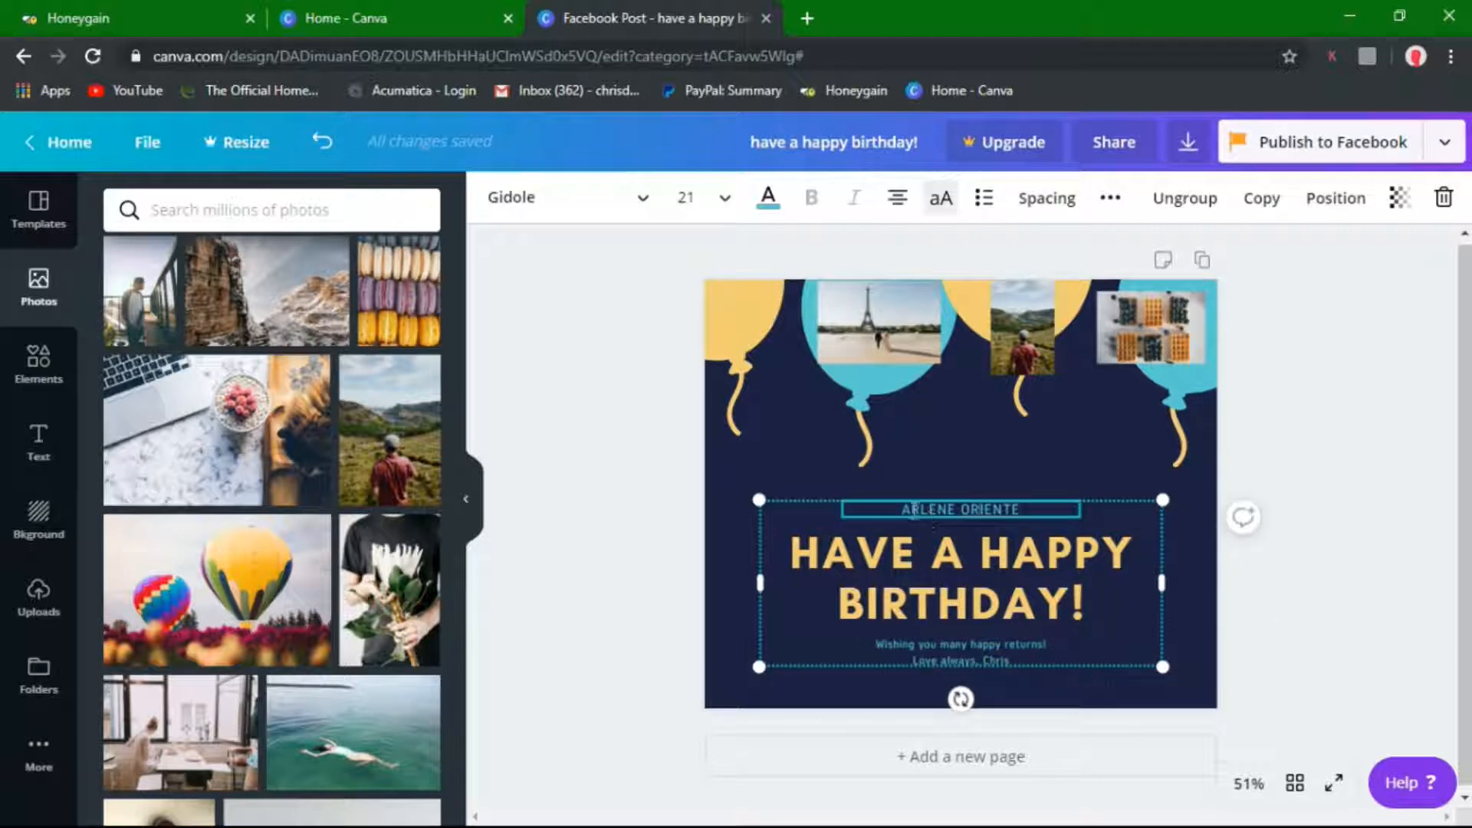
Delete the recipient's name from the greeting line and select the signature line
{"action": "left_click_drag", "start_coordinate": [906, 508], "coordinate": [1027, 506]}
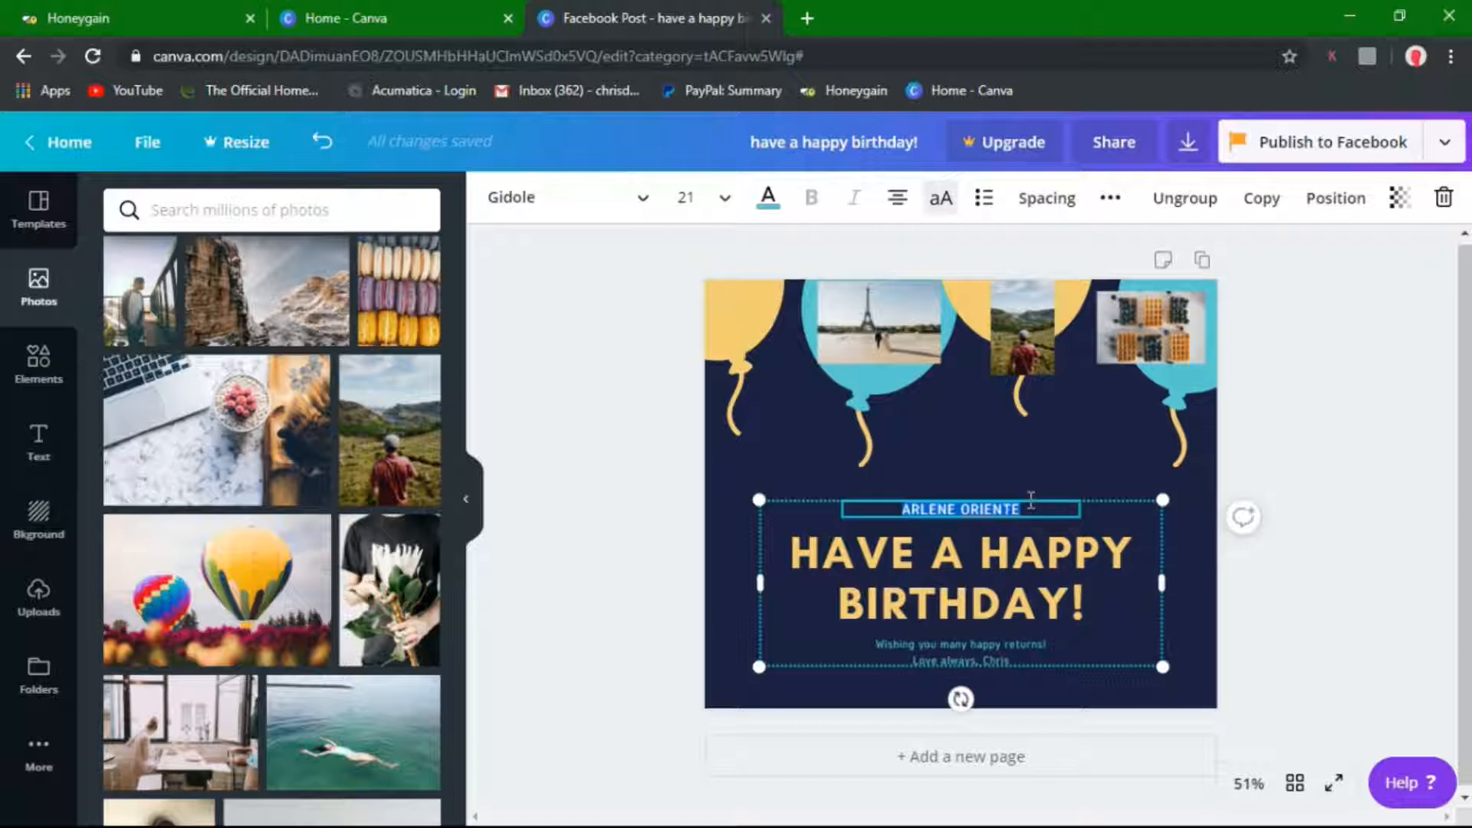
{"action": "key", "text": "BackSpace"}
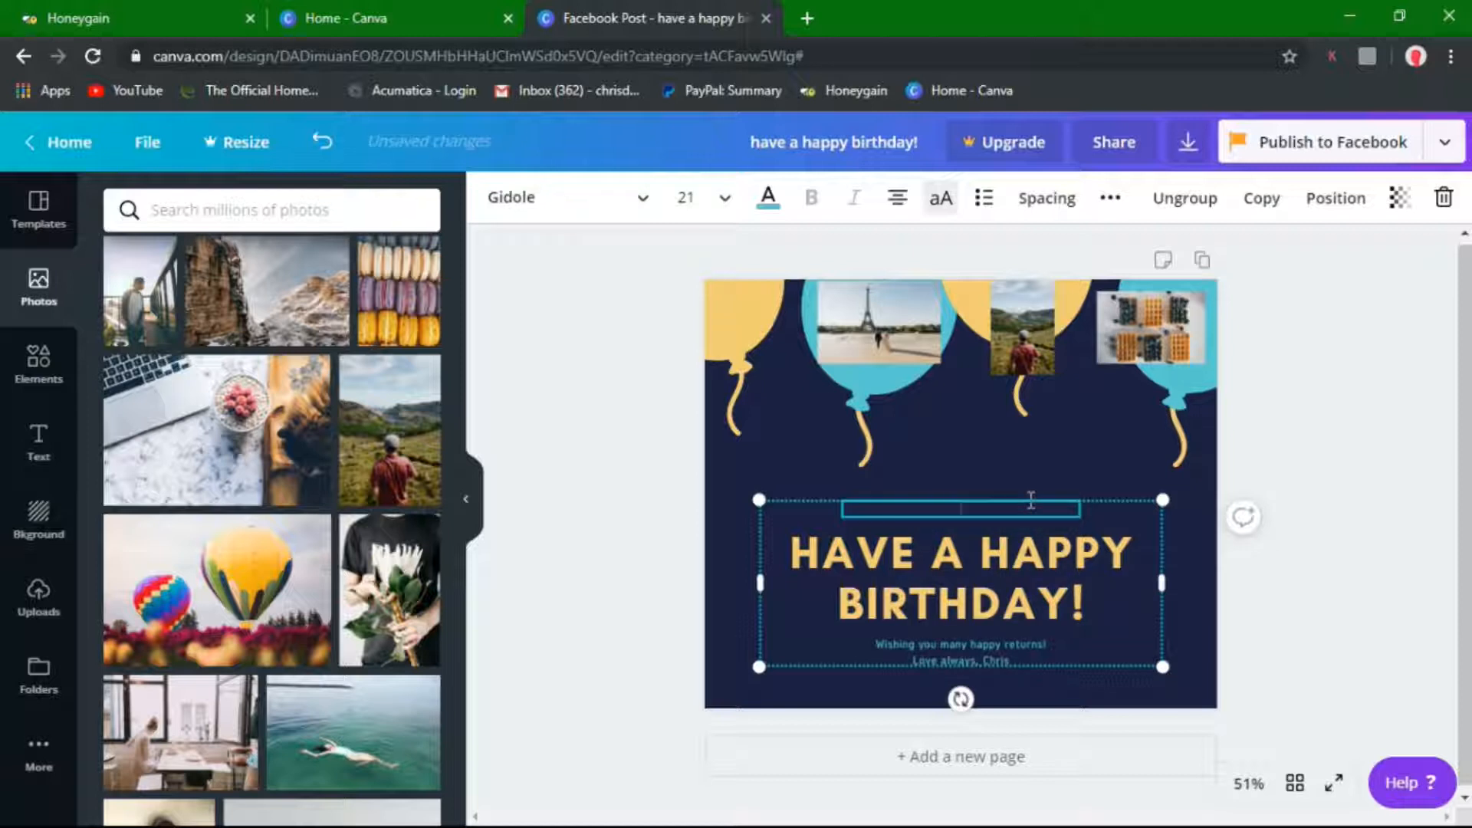
{"action": "left_click", "coordinate": [997, 661]}
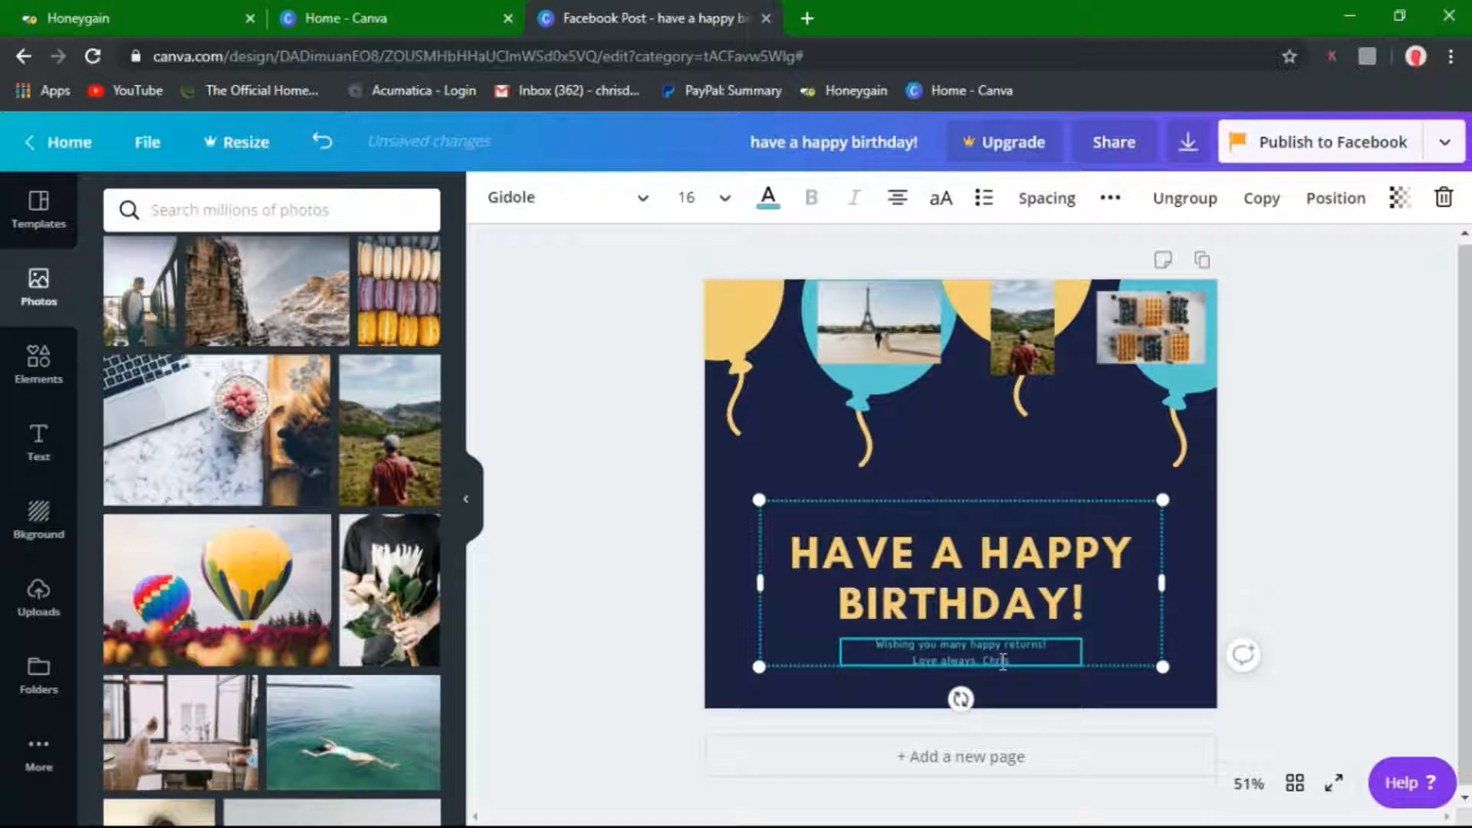
{"action": "triple_click", "coordinate": [1003, 661]}
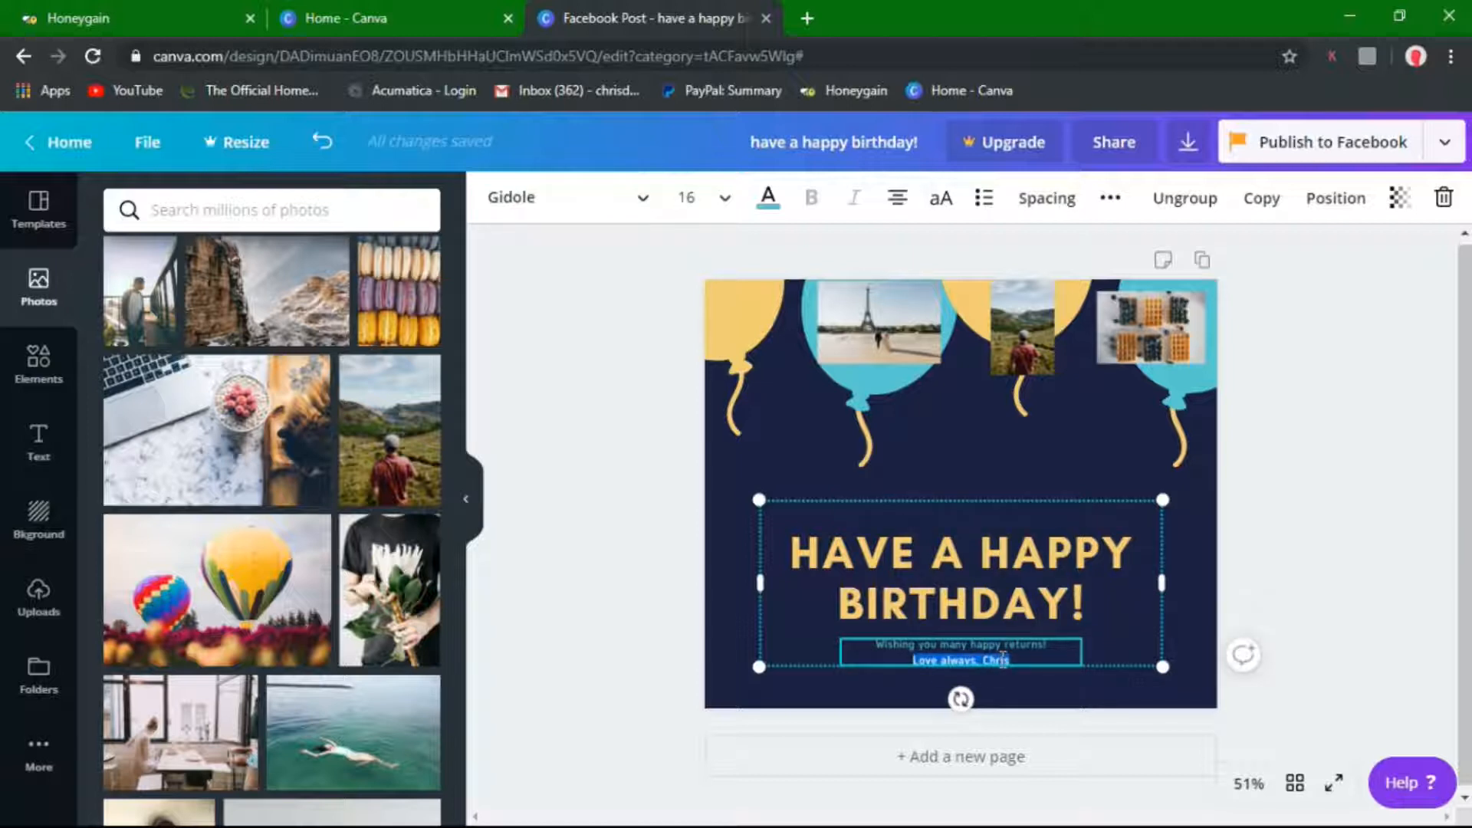
{"action": "left_click", "coordinate": [1003, 659]}
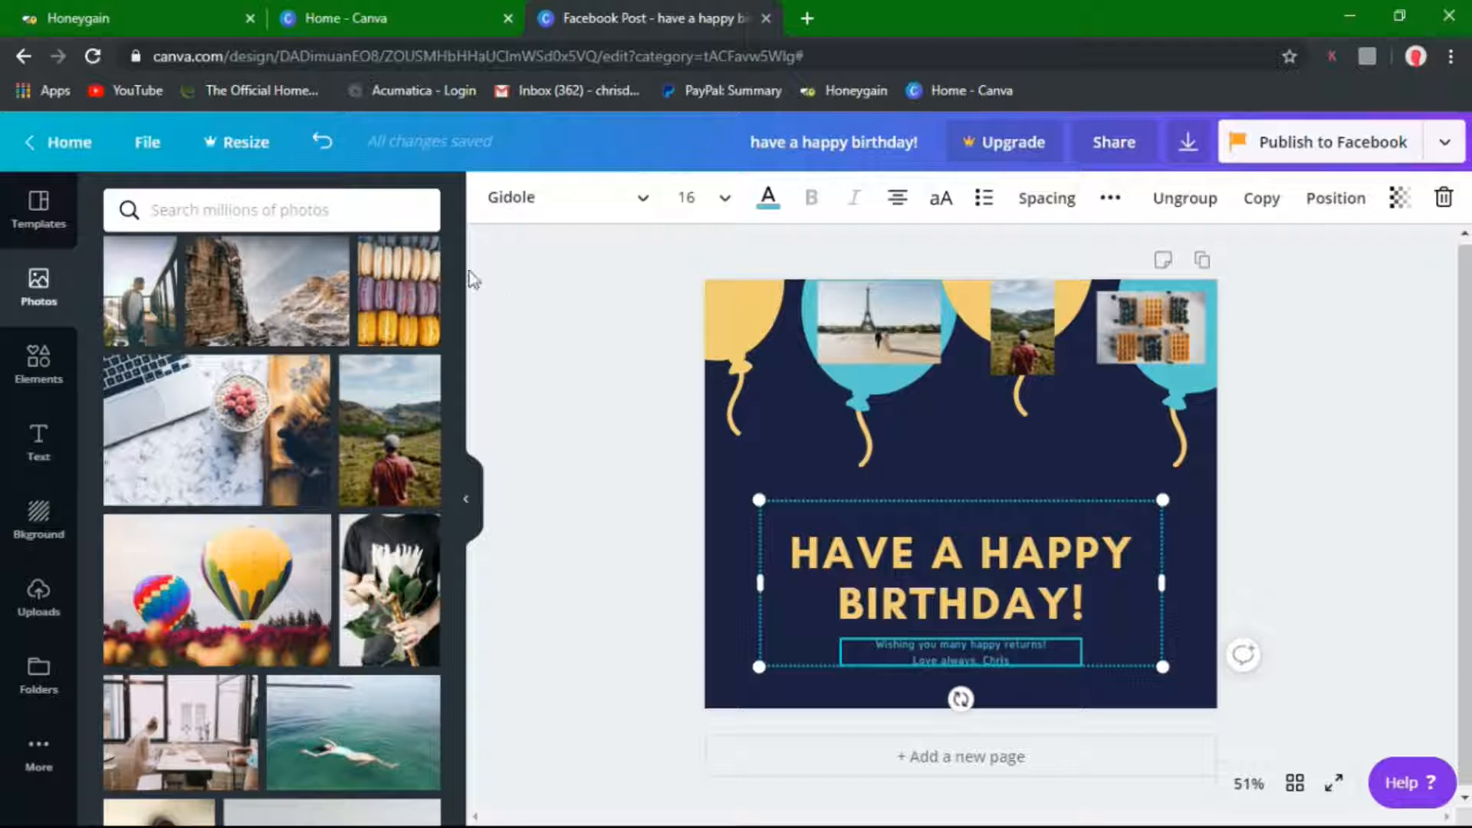
Undo four times to restore the template's original greeting, signature and title
{"action": "left_click", "coordinate": [315, 144]}
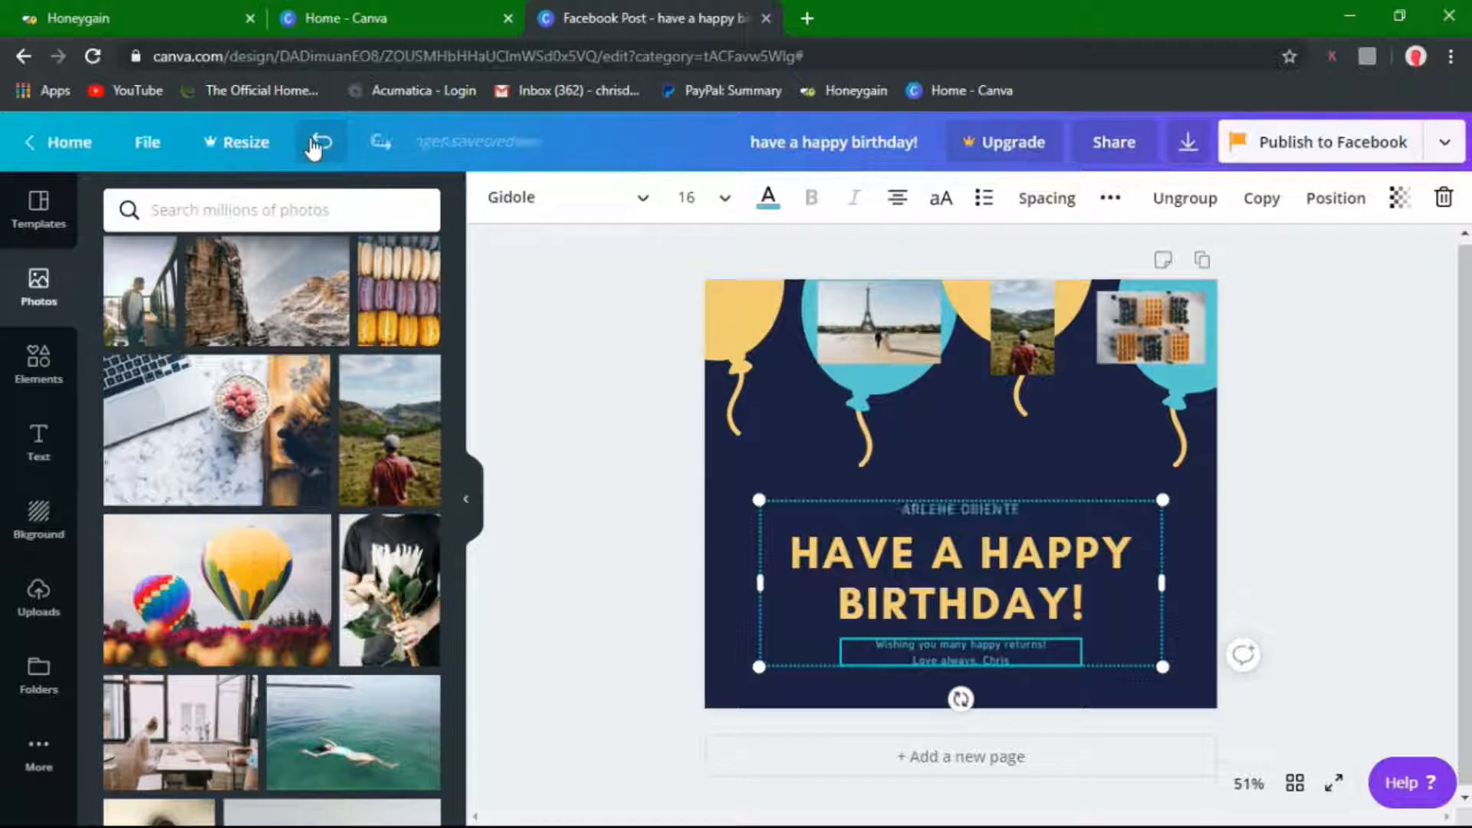
{"action": "left_click", "coordinate": [314, 144]}
{"action": "left_click", "coordinate": [314, 144]}
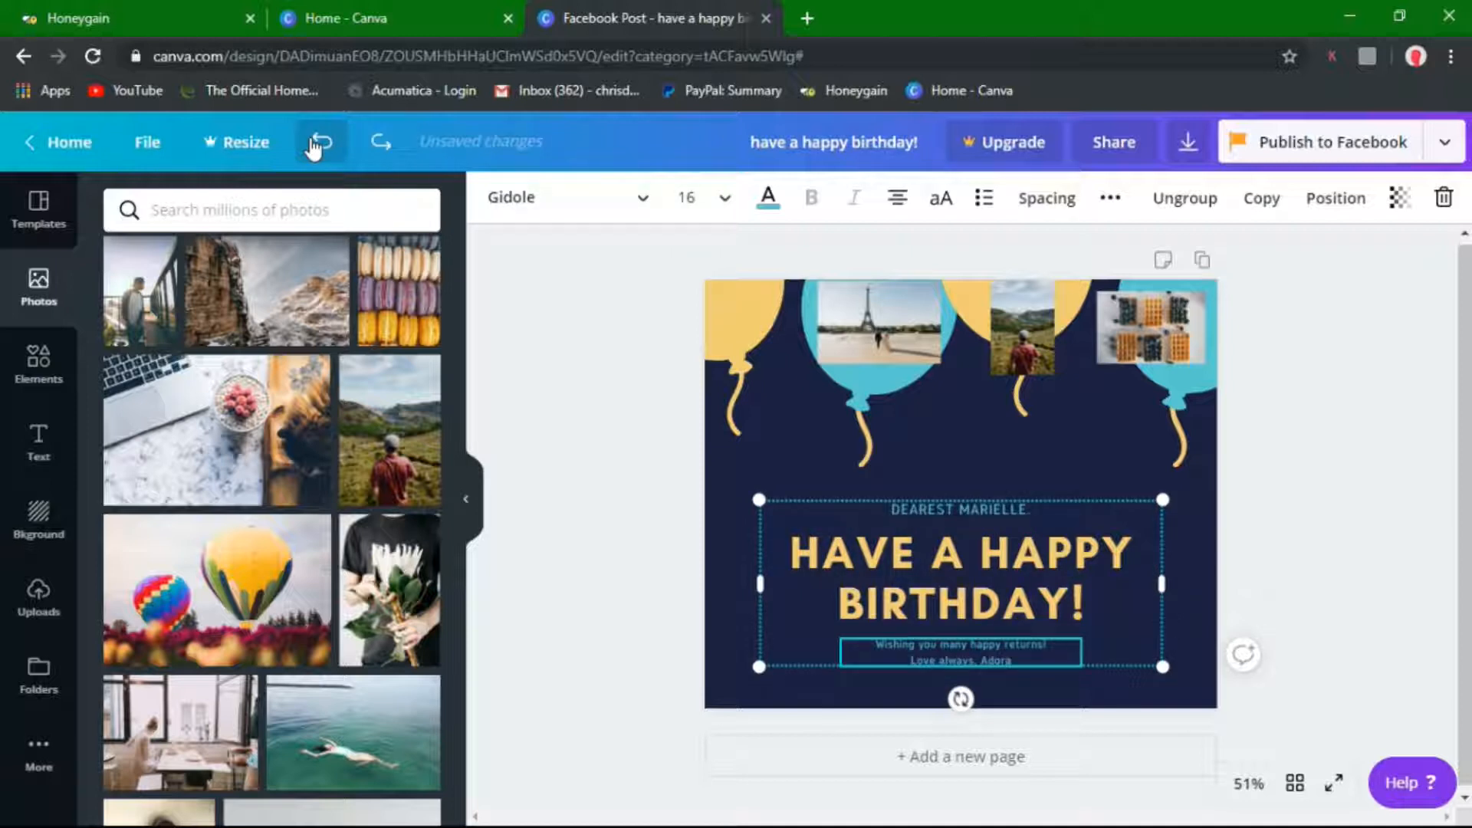
{"action": "left_click", "coordinate": [314, 144]}
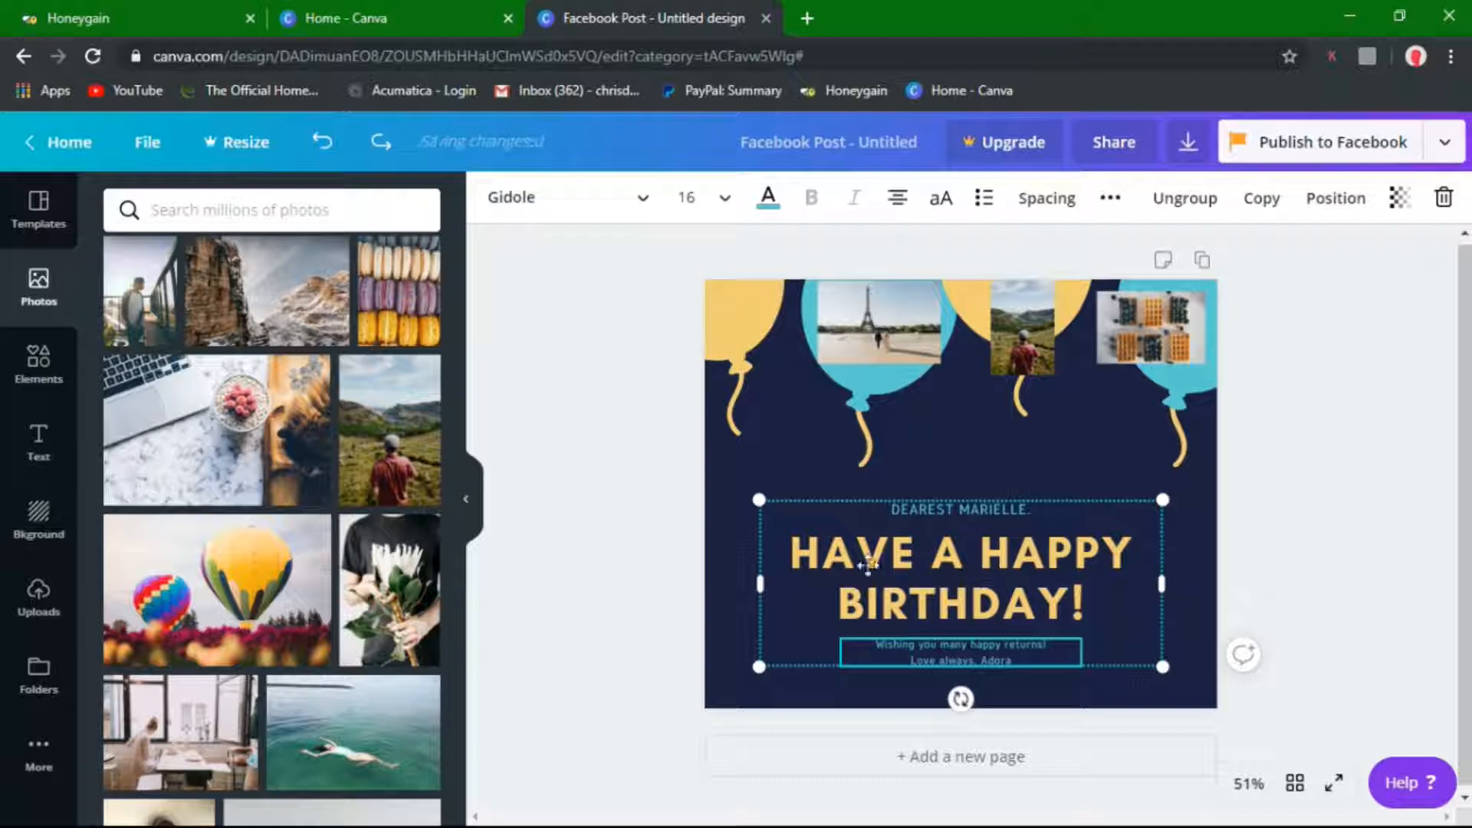
Replace the whole greeting line with the recipient's full name in capitals
{"action": "left_click", "coordinate": [960, 511]}
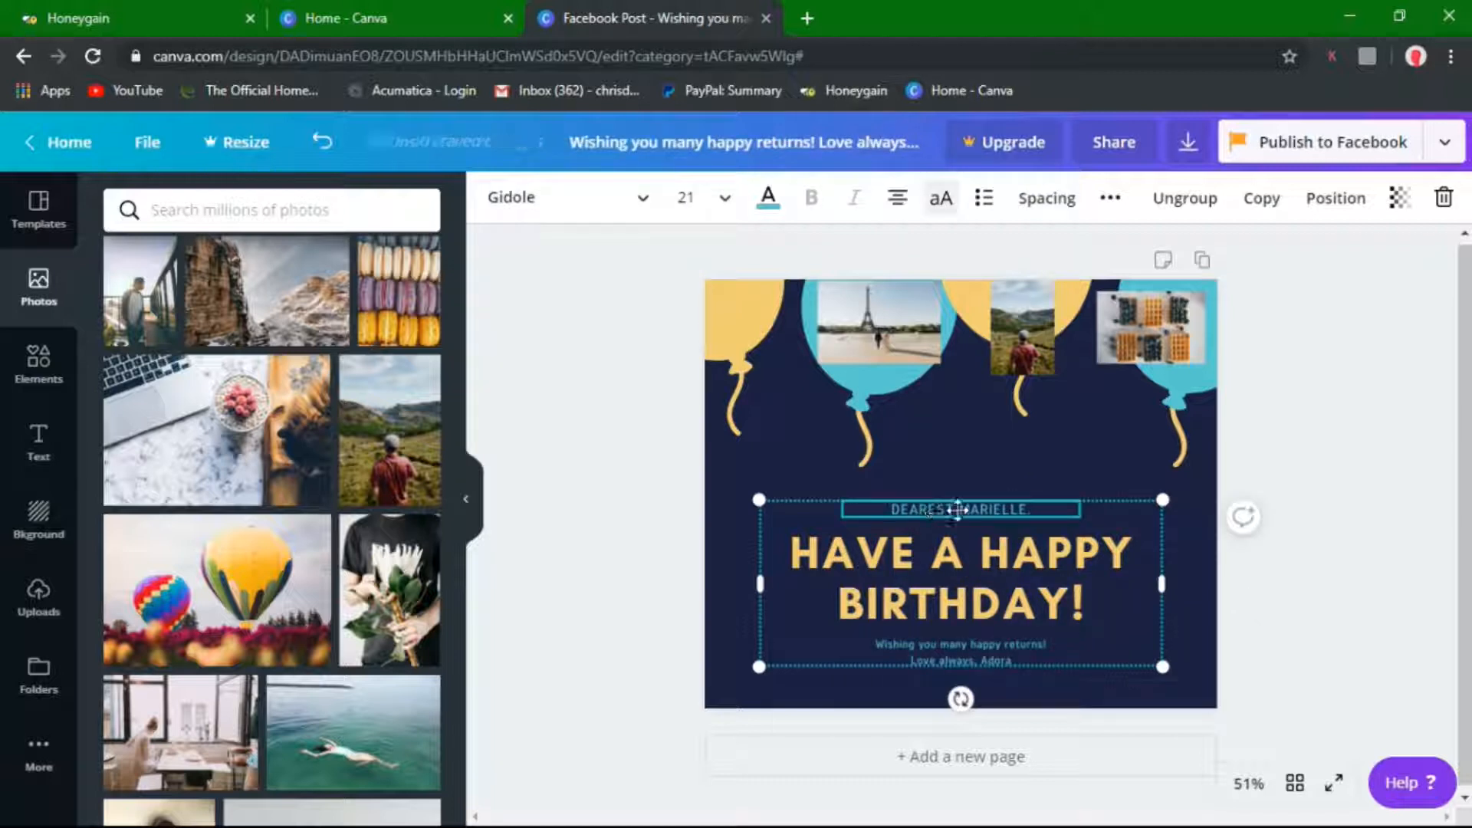
{"action": "double_click", "coordinate": [957, 510]}
{"action": "left_click", "coordinate": [1024, 512]}
{"action": "left_click", "coordinate": [870, 506]}
{"action": "left_click_drag", "start_coordinate": [883, 509], "coordinate": [1050, 502]}
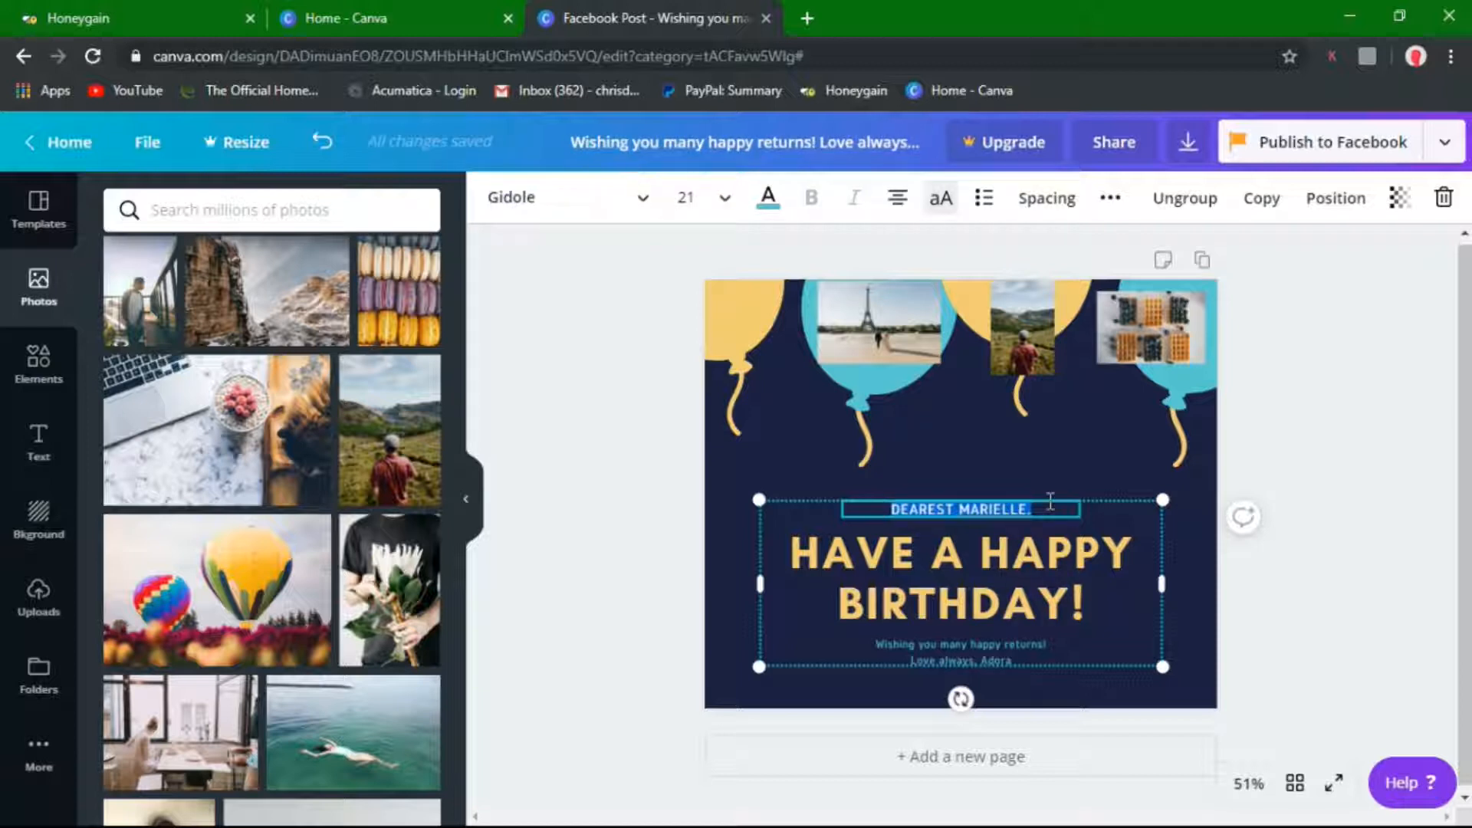
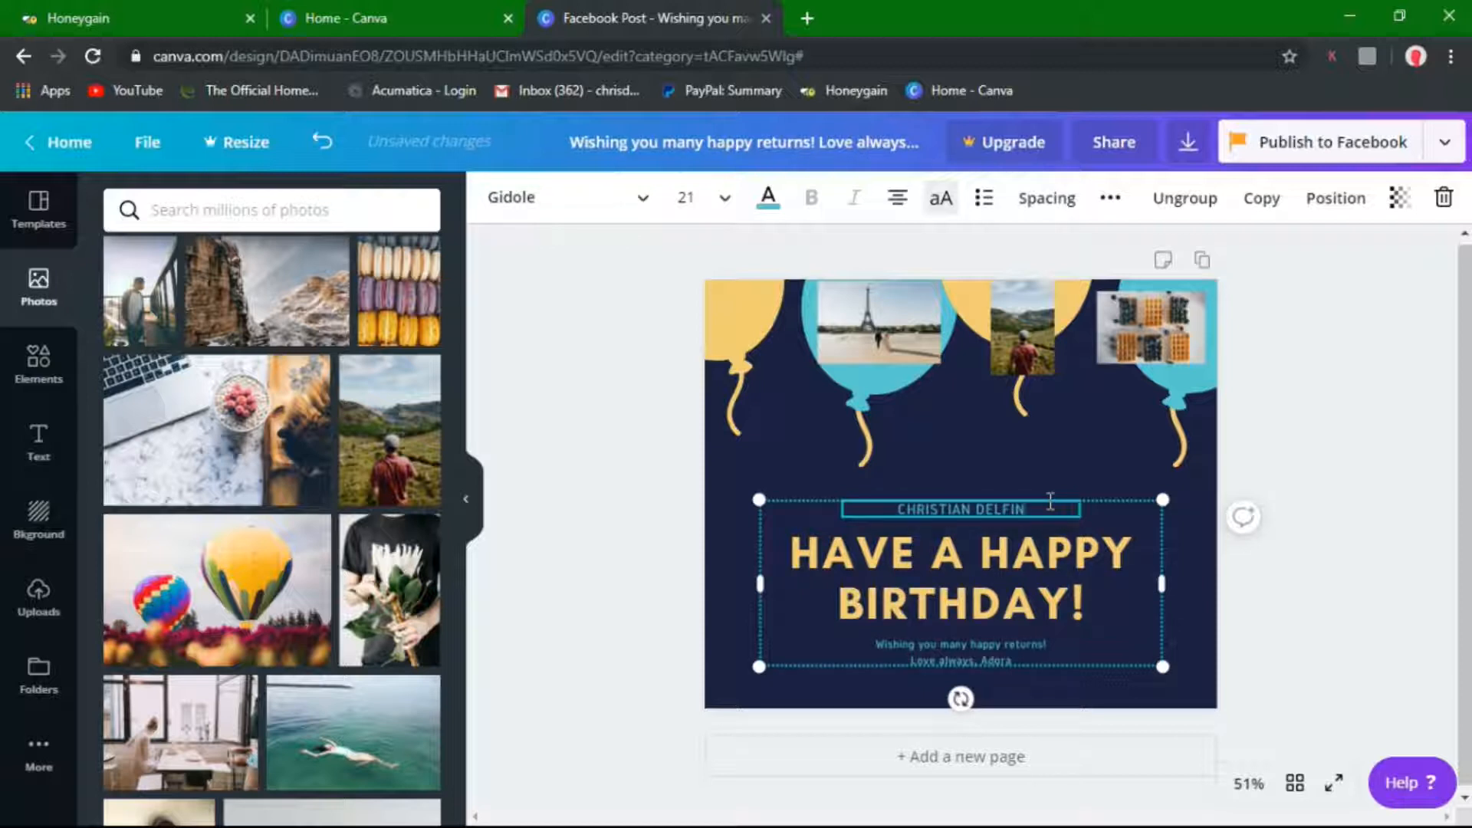
Change the signature's sender name to a new sender's first name
{"action": "left_click", "coordinate": [996, 657]}
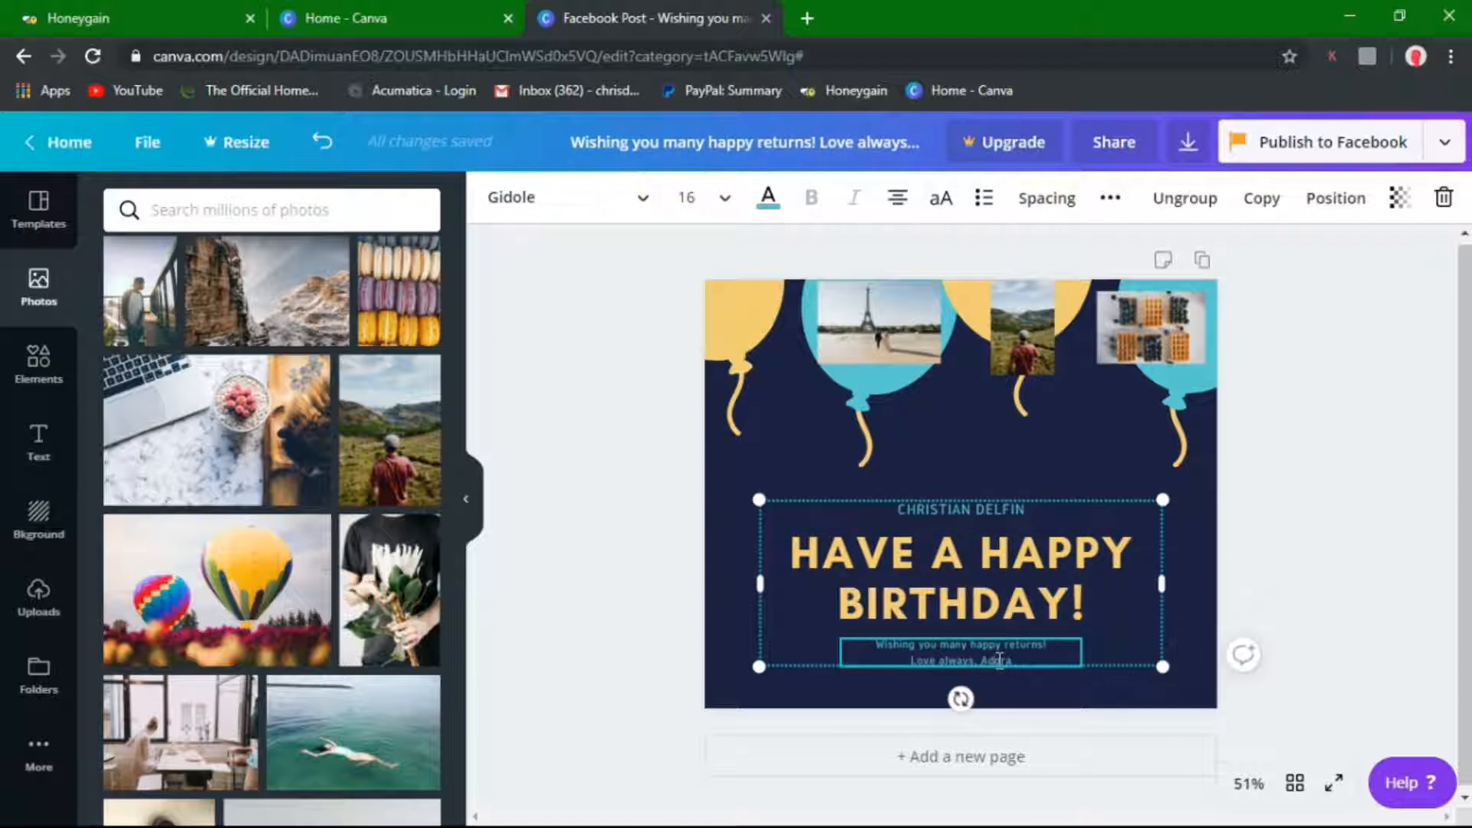
{"action": "double_click", "coordinate": [999, 660]}
{"action": "type", "text": "Bri"}
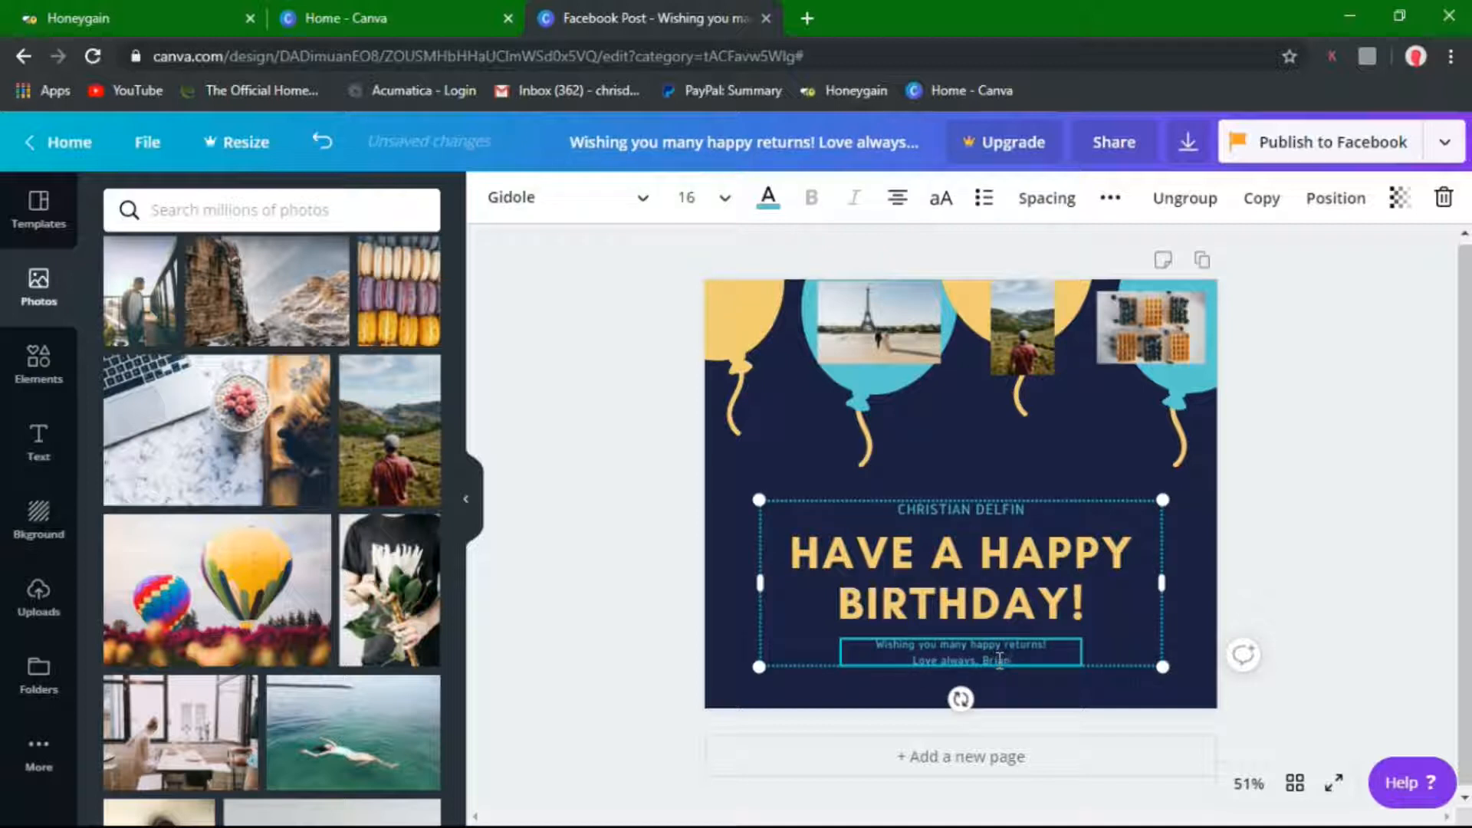
{"action": "type", "text": "an"}
{"action": "double_click", "coordinate": [996, 661]}
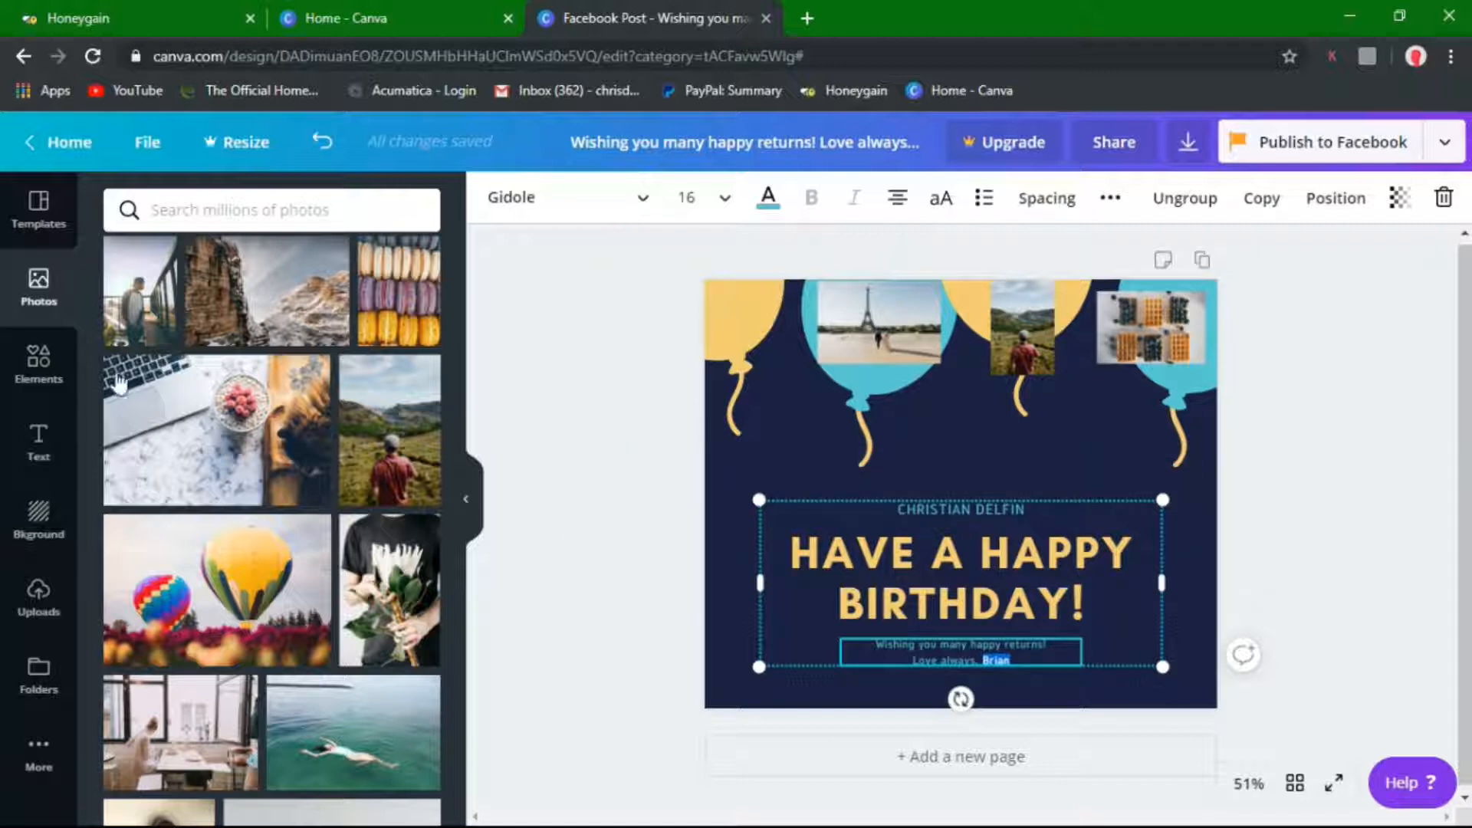
Open the Elements panel and scroll through its lines, illustrations and icons
{"action": "left_click", "coordinate": [25, 370]}
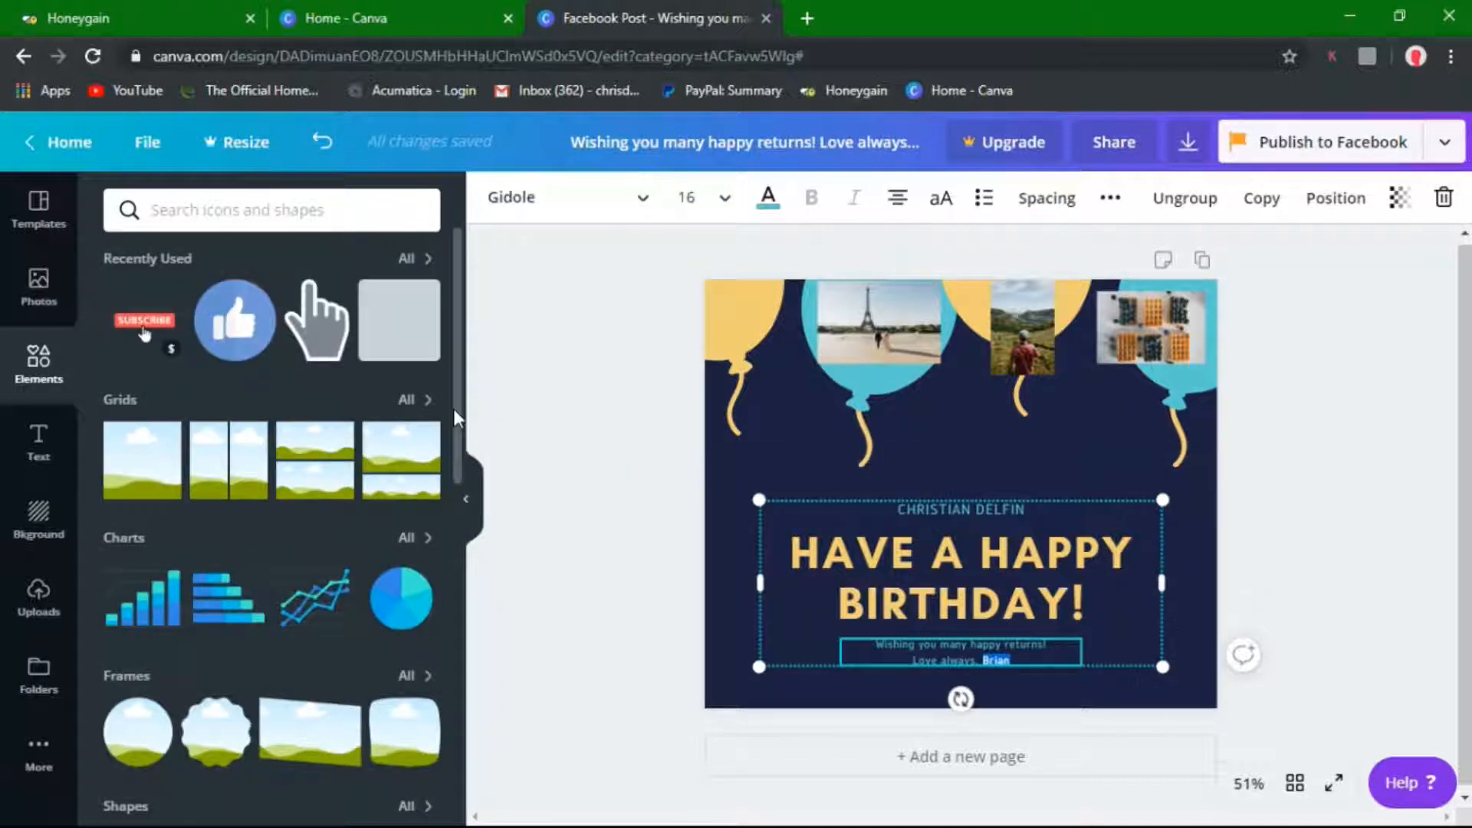
{"action": "left_click_drag", "start_coordinate": [455, 408], "coordinate": [463, 653]}
{"action": "scroll", "coordinate": [463, 654], "scroll_direction": "down", "scroll_amount": 5}
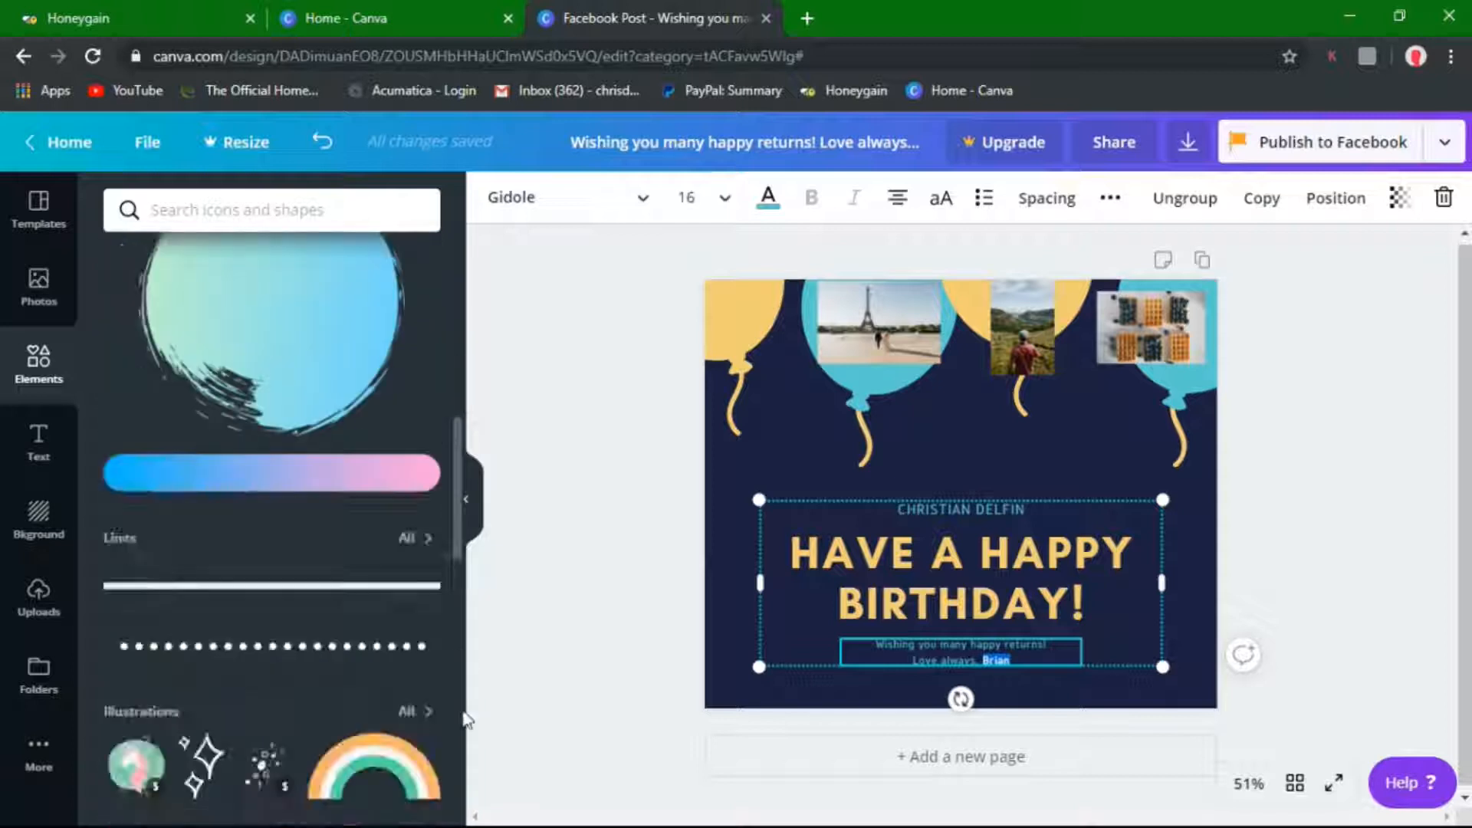
{"action": "scroll", "coordinate": [463, 740], "scroll_direction": "down", "scroll_amount": 2}
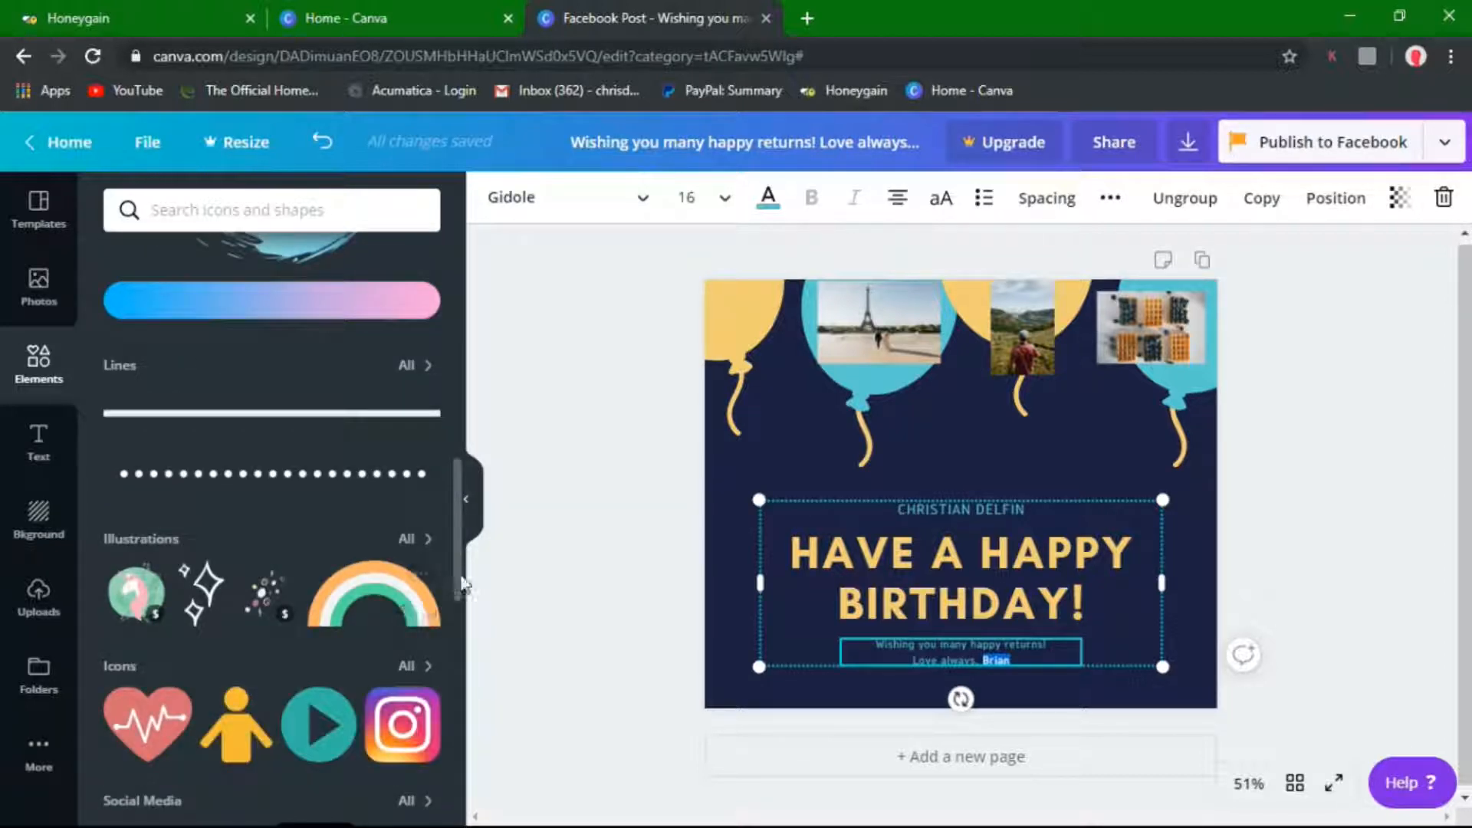
{"action": "mouse_move", "coordinate": [453, 584]}
{"action": "left_mouse_down"}
{"action": "mouse_move", "coordinate": [452, 727]}
{"action": "mouse_move", "coordinate": [466, 454]}
{"action": "left_mouse_up"}
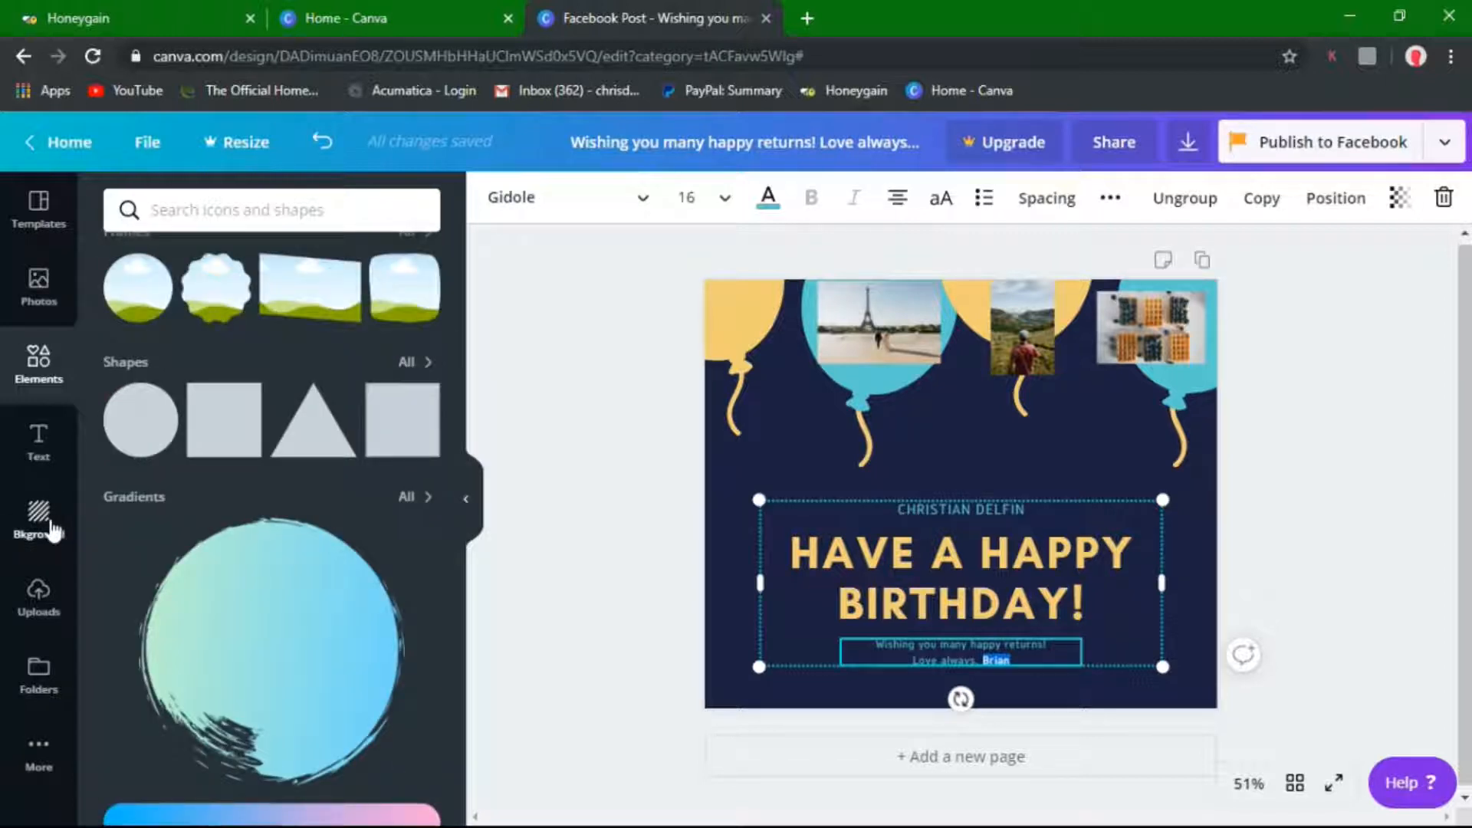
Reshow the Birthday Facebook Post template results, then select the page background and the card's text group
{"action": "left_click", "coordinate": [51, 528]}
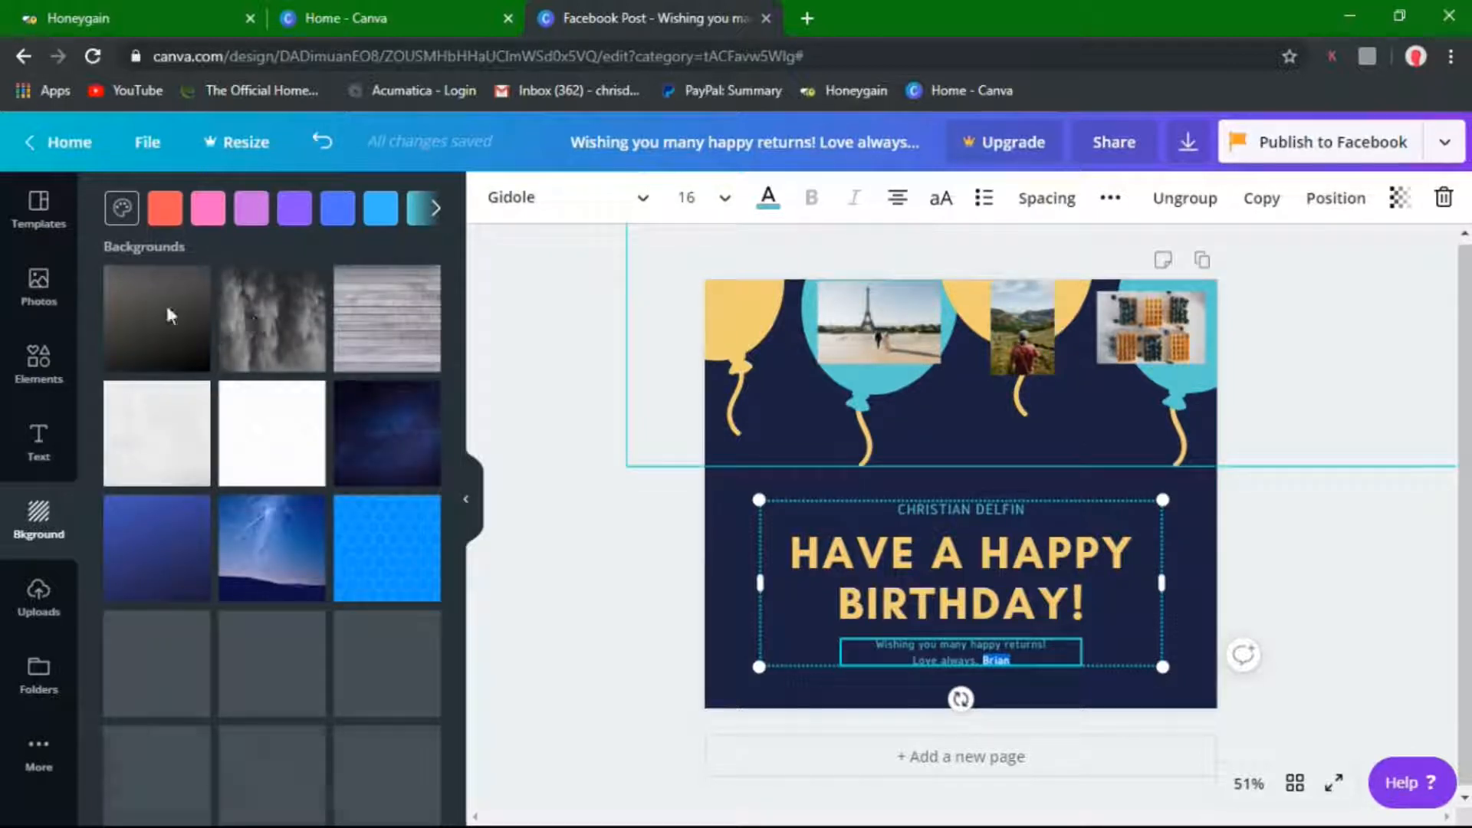
{"action": "left_click", "coordinate": [30, 227]}
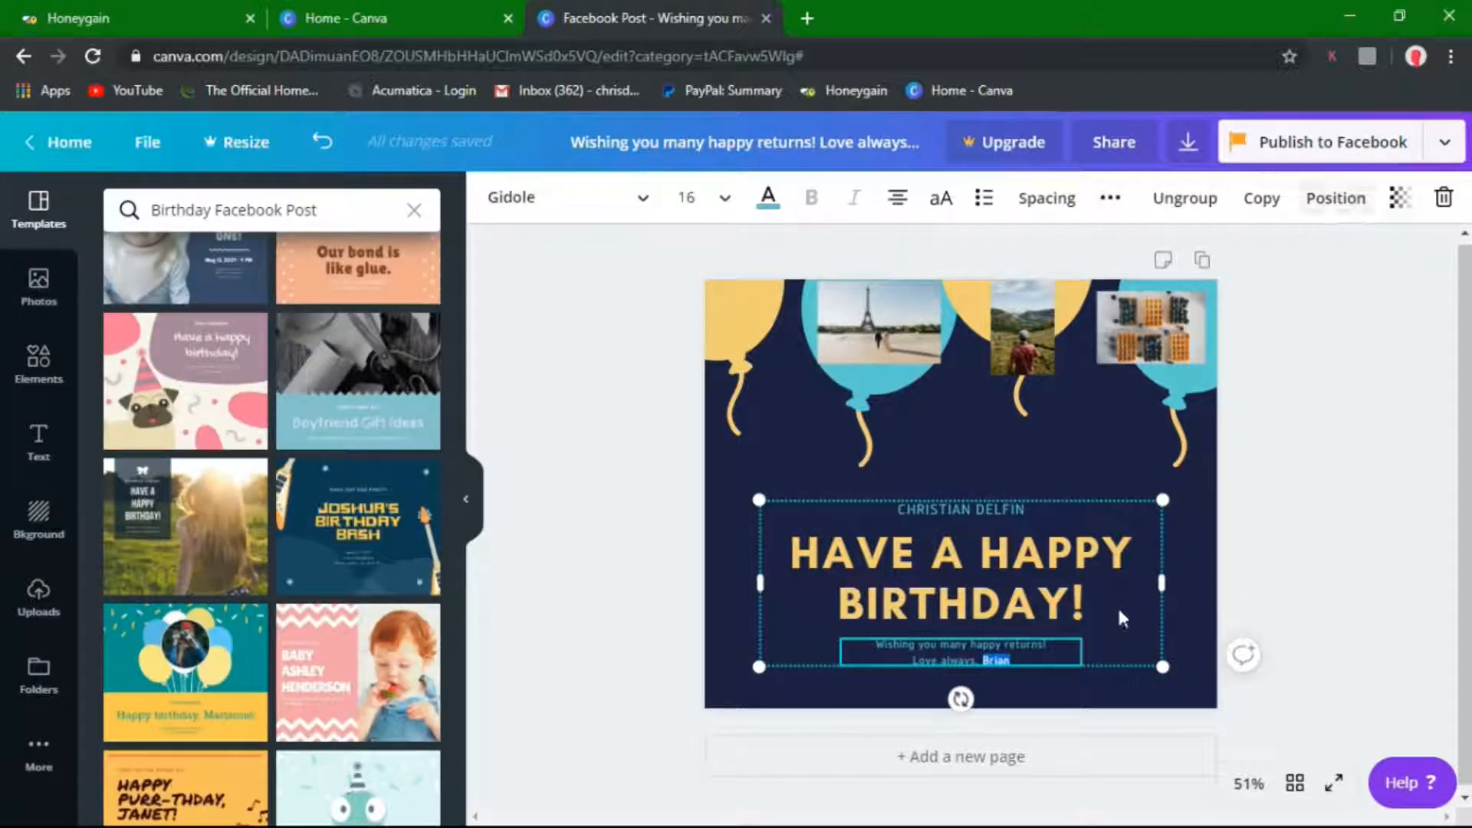
{"action": "left_click", "coordinate": [1009, 704]}
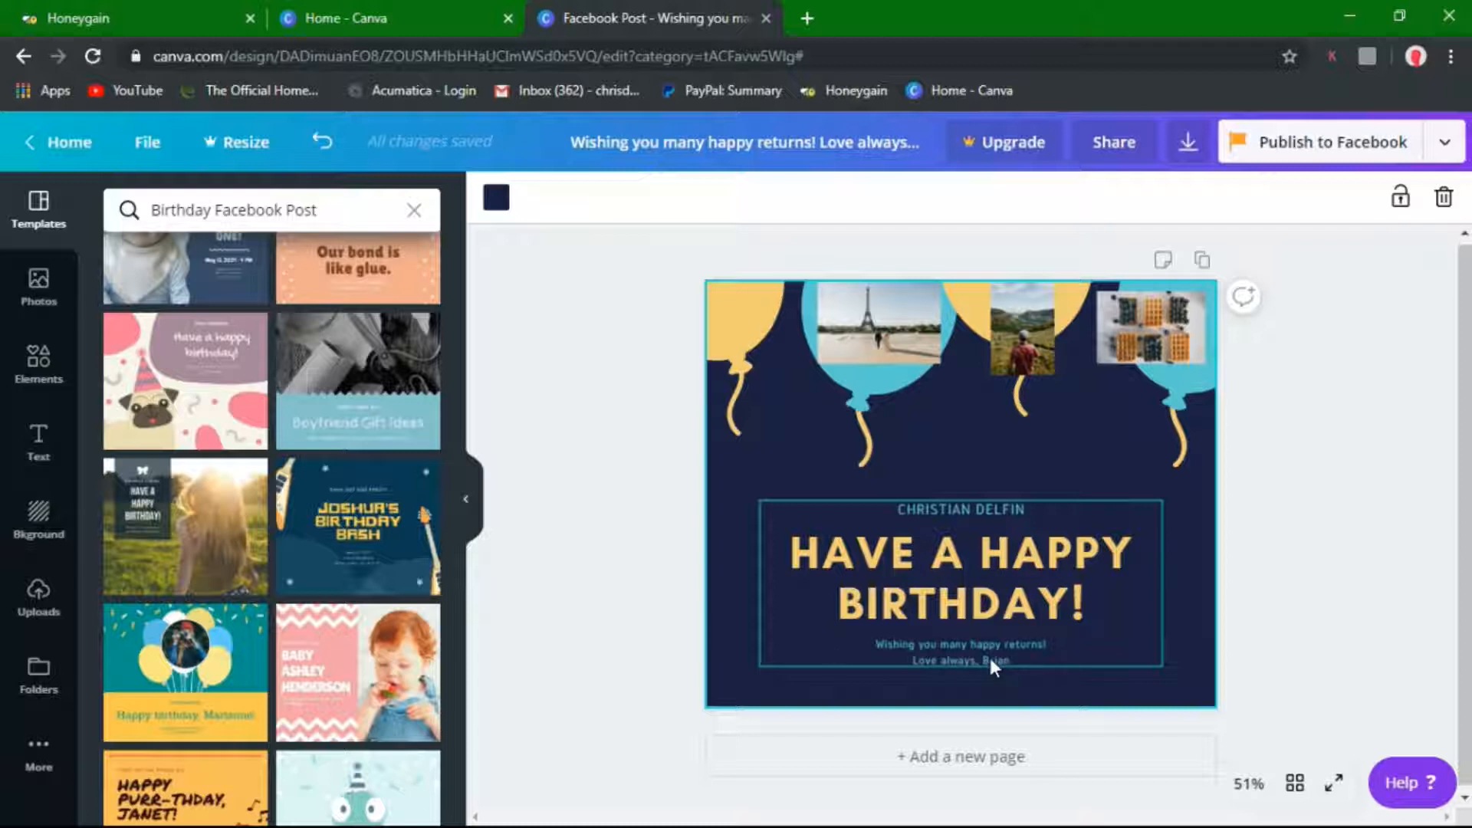
{"action": "left_click", "coordinate": [958, 648]}
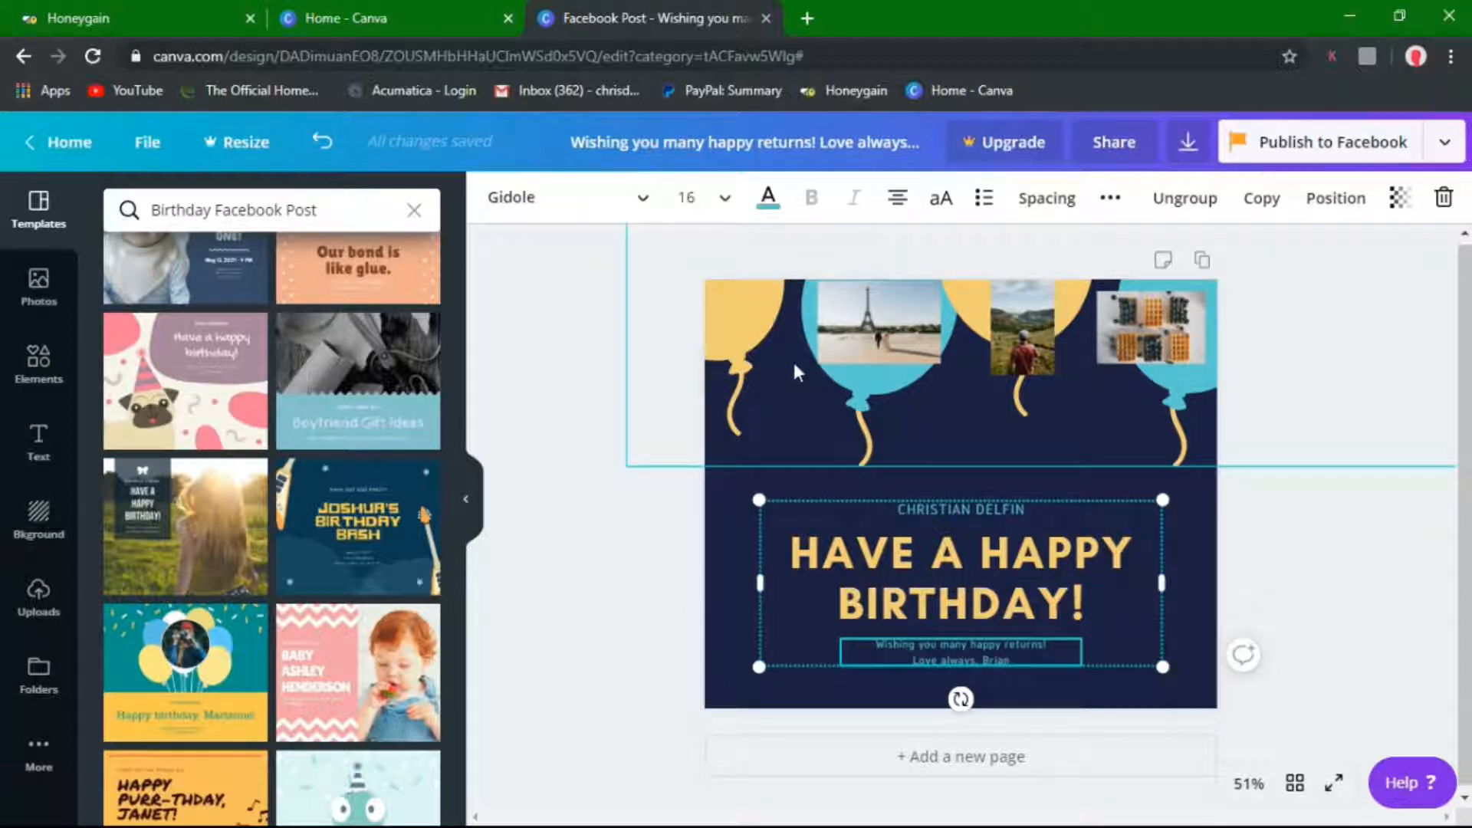